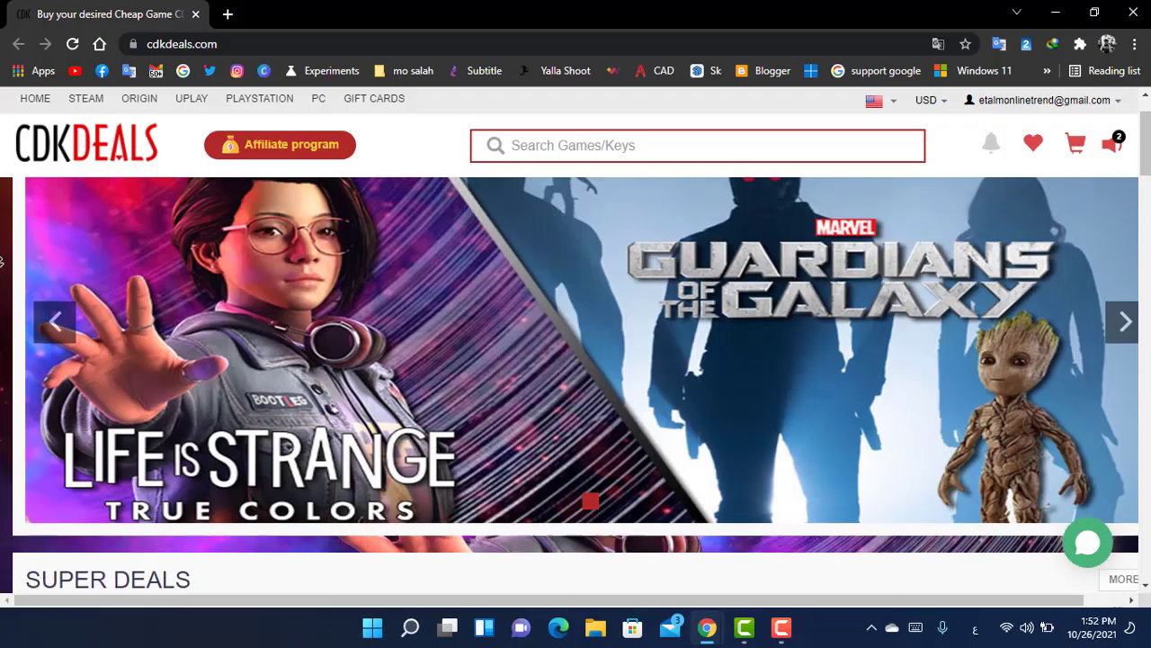
Scroll through the CDKdeals homepage, the Steam games and the 'windows' key search results
scroll(575, 378, "down", 5)
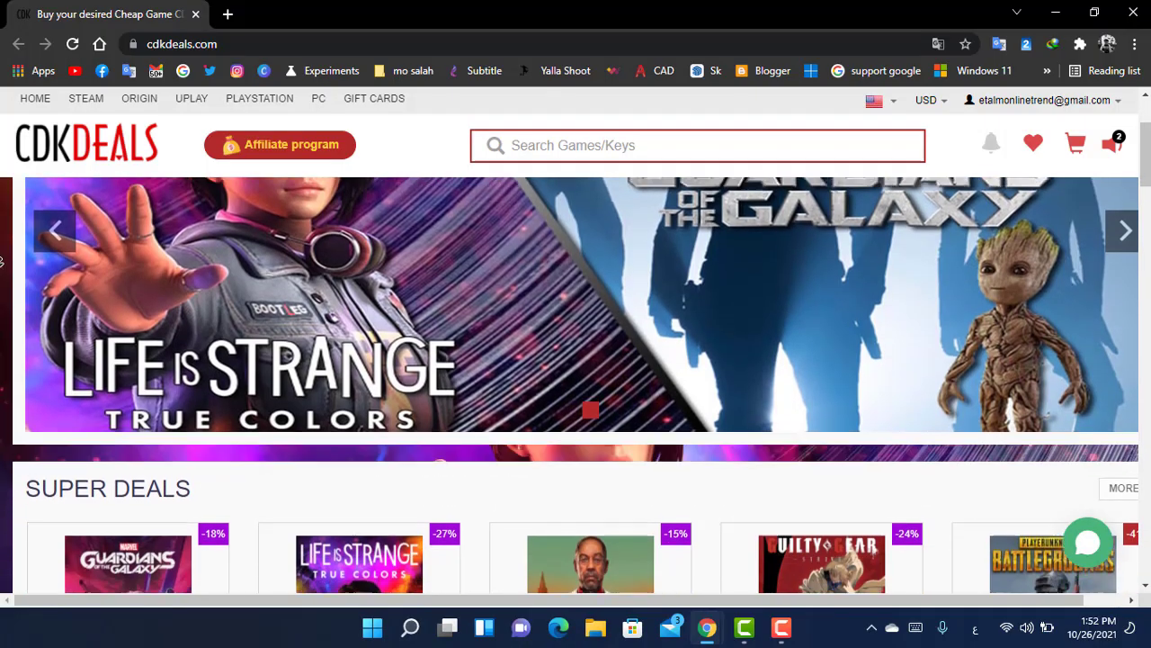
scroll(3, 261, "down", 5)
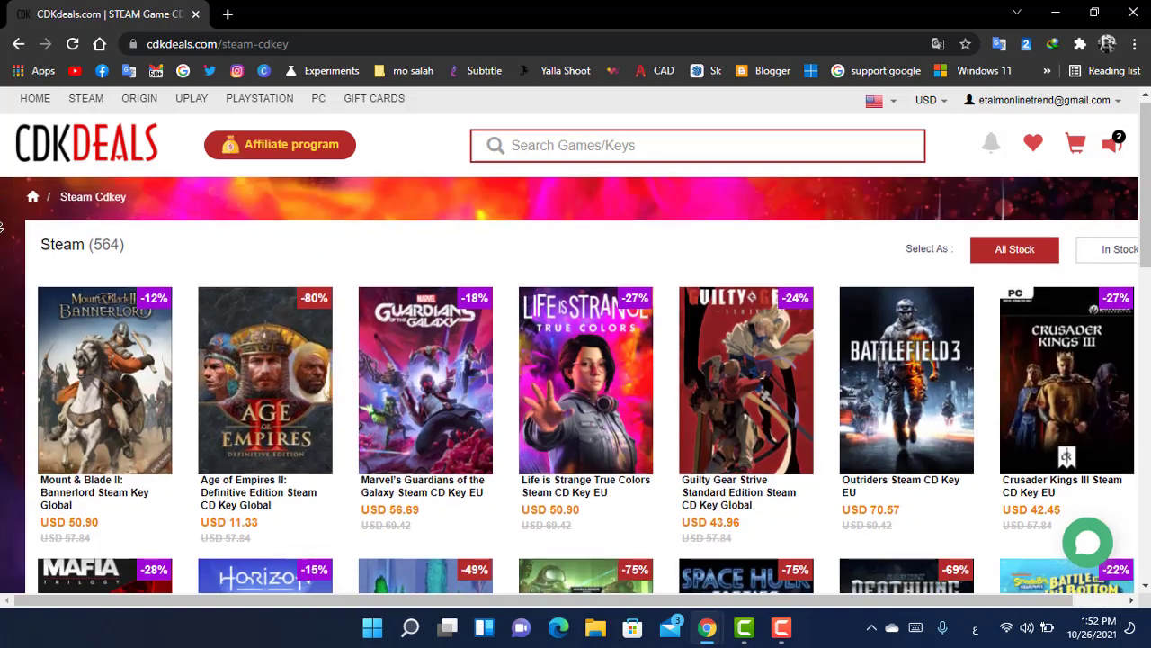
scroll(3, 207, "down", 2)
scroll(3, 240, "down", 3)
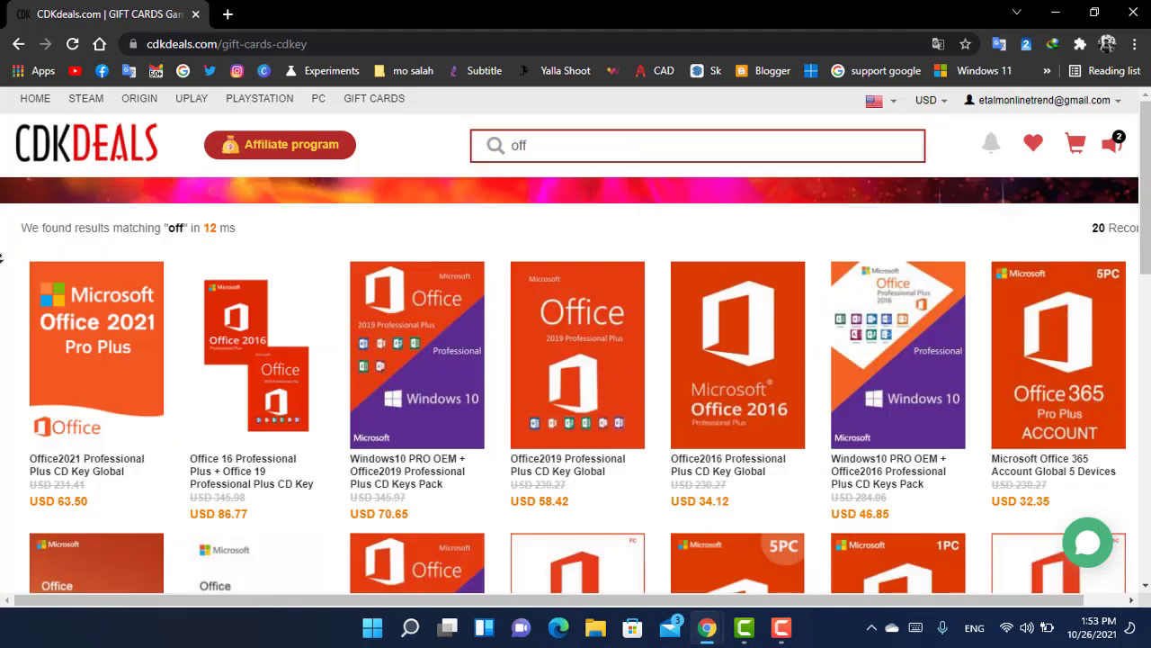
scroll(1, 258, "down", 3)
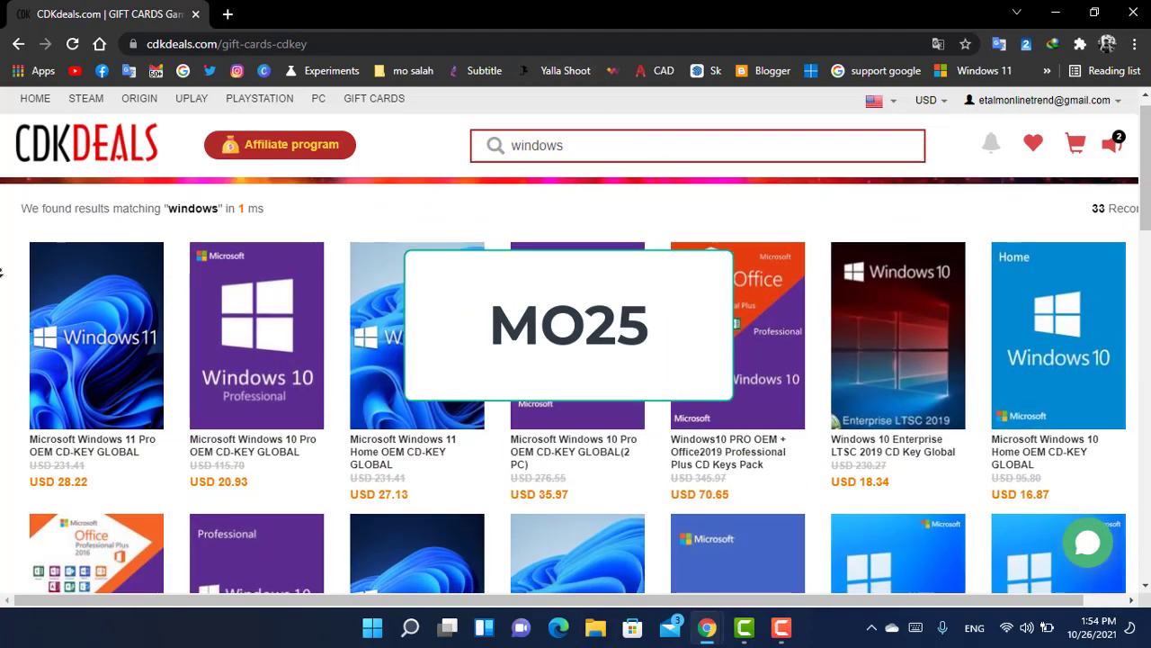
scroll(1, 273, "down", 1)
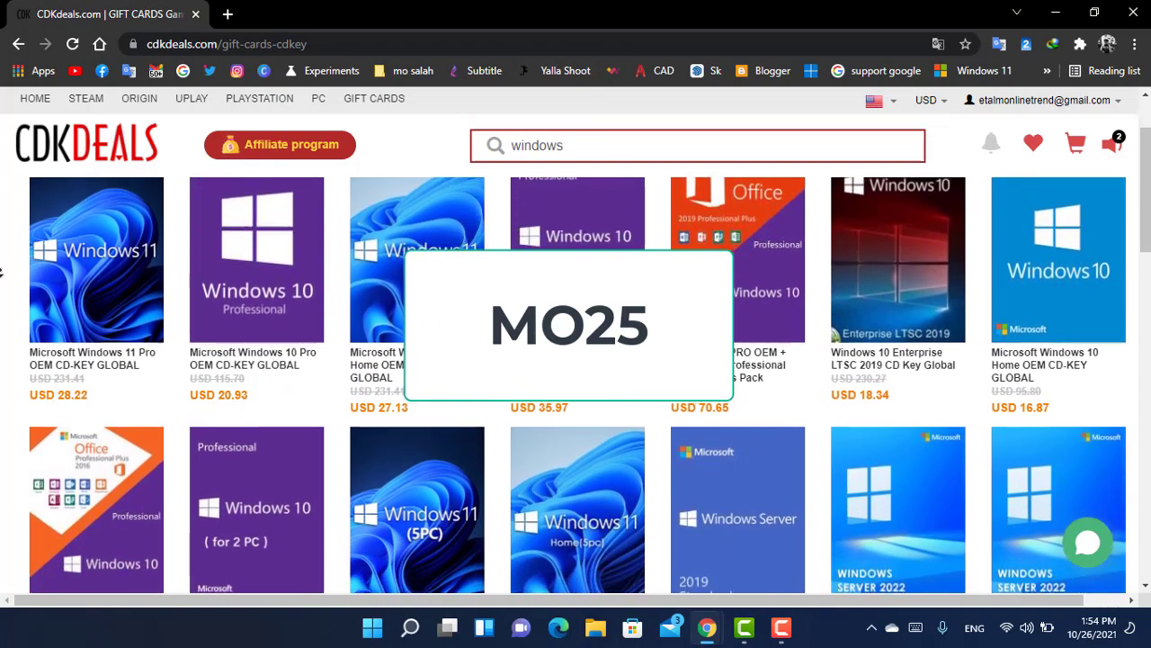
scroll(1, 273, "down", 1)
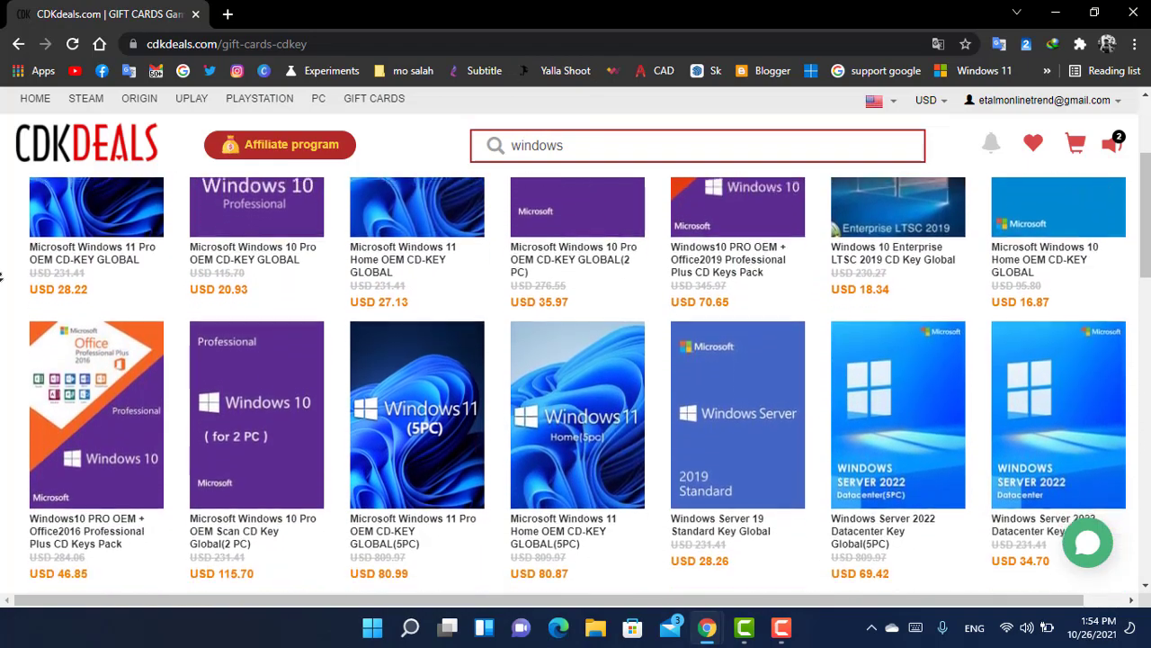
scroll(1, 277, "down", 1)
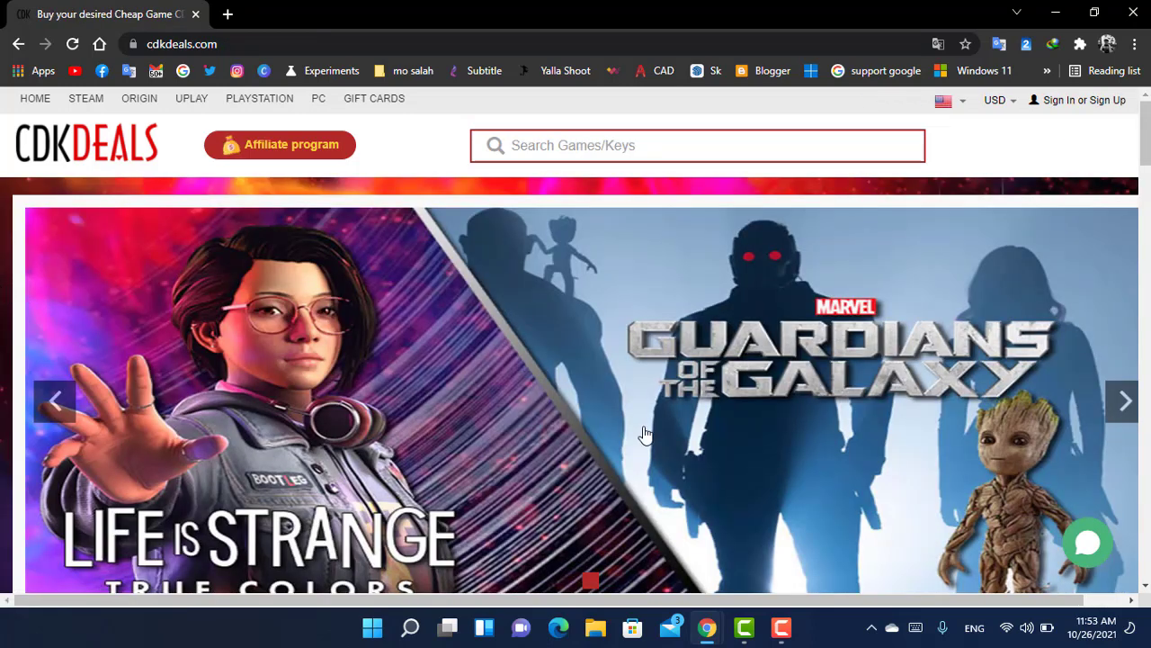
Open the CDKdeals sign-up form and fill in the password confirmation field
left_click(1099, 100)
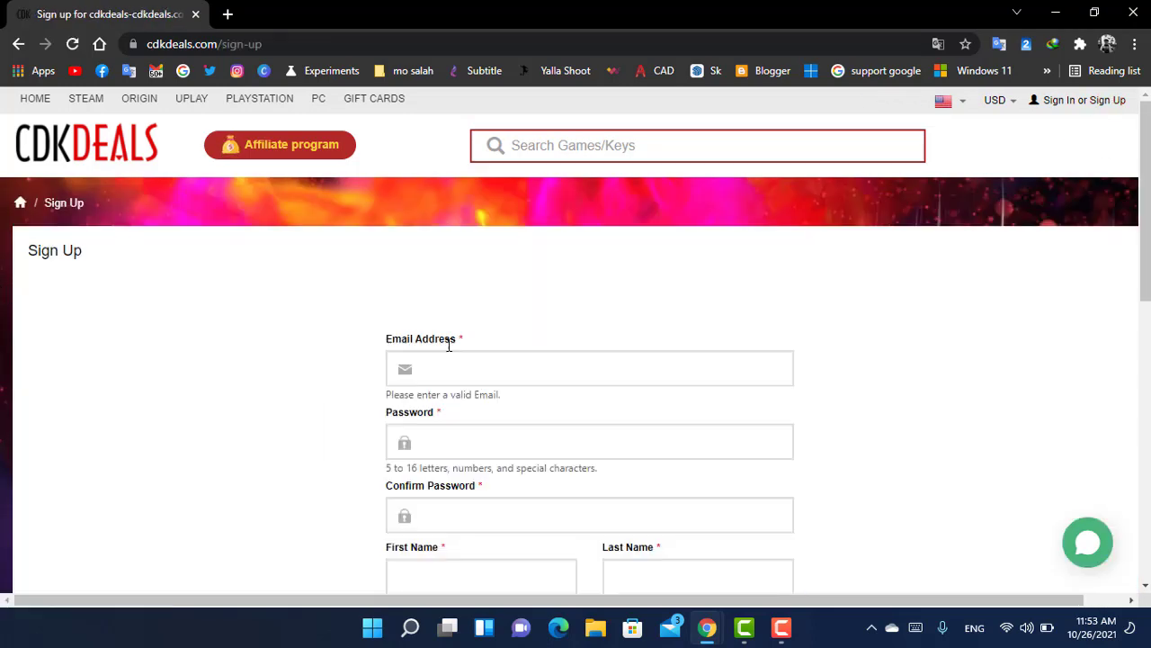
scroll(276, 490, "down", 2)
left_click(448, 352)
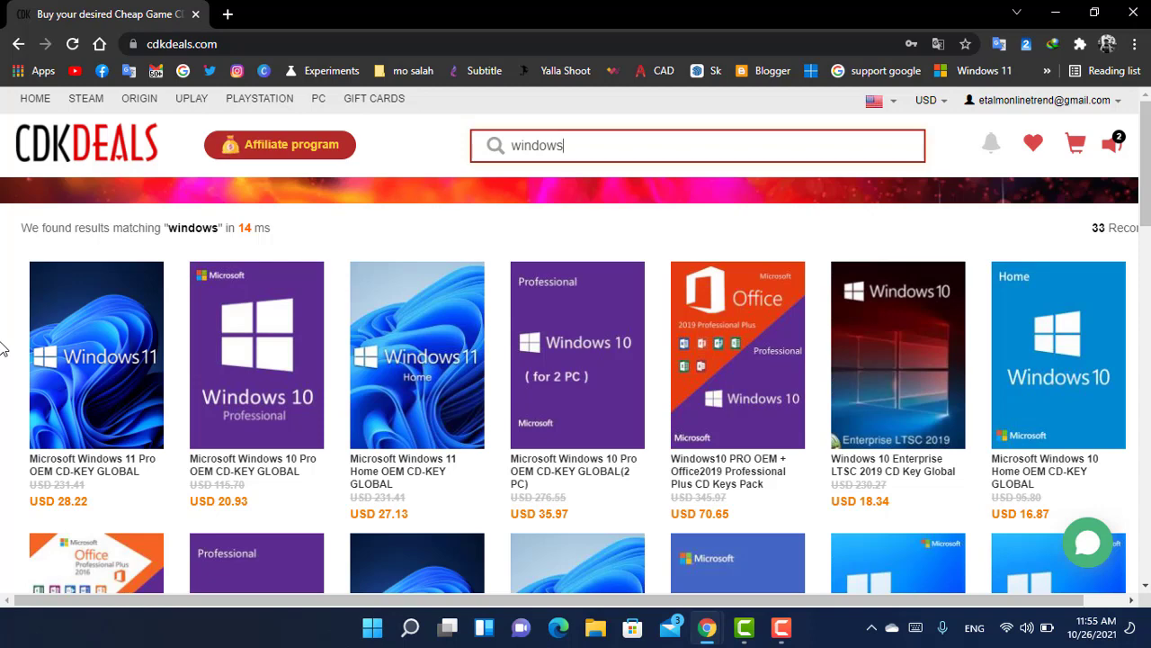
Buy the Windows 10 Pro OEM key and apply promo code MO25
left_click(262, 458)
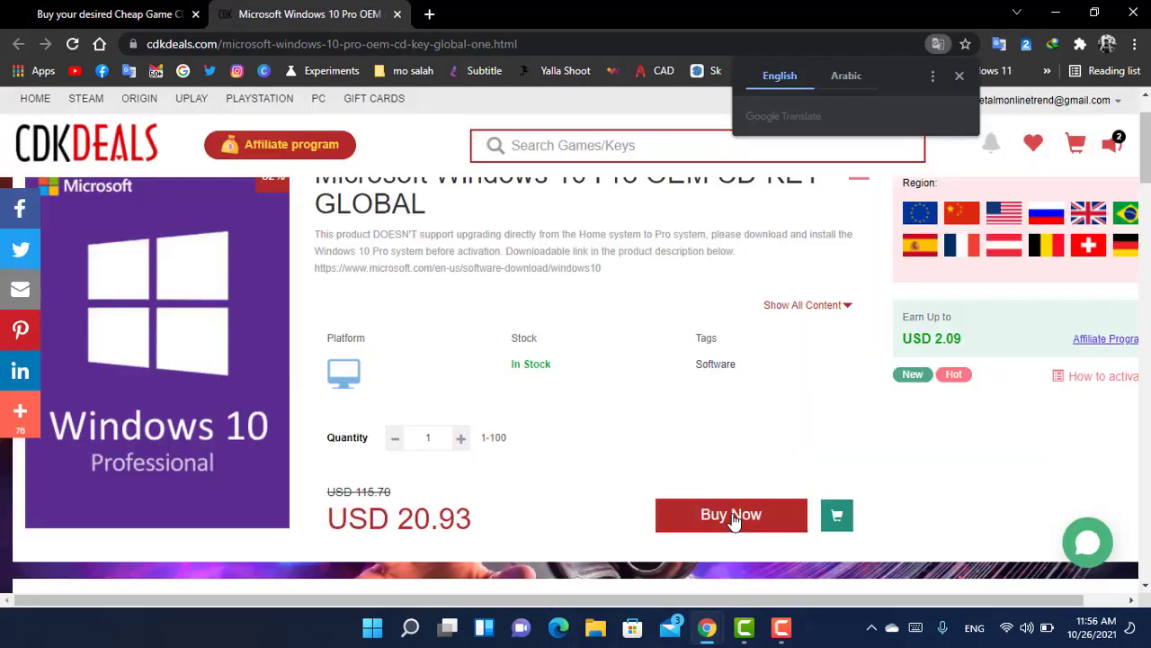
left_click(177, 445)
type("mo")
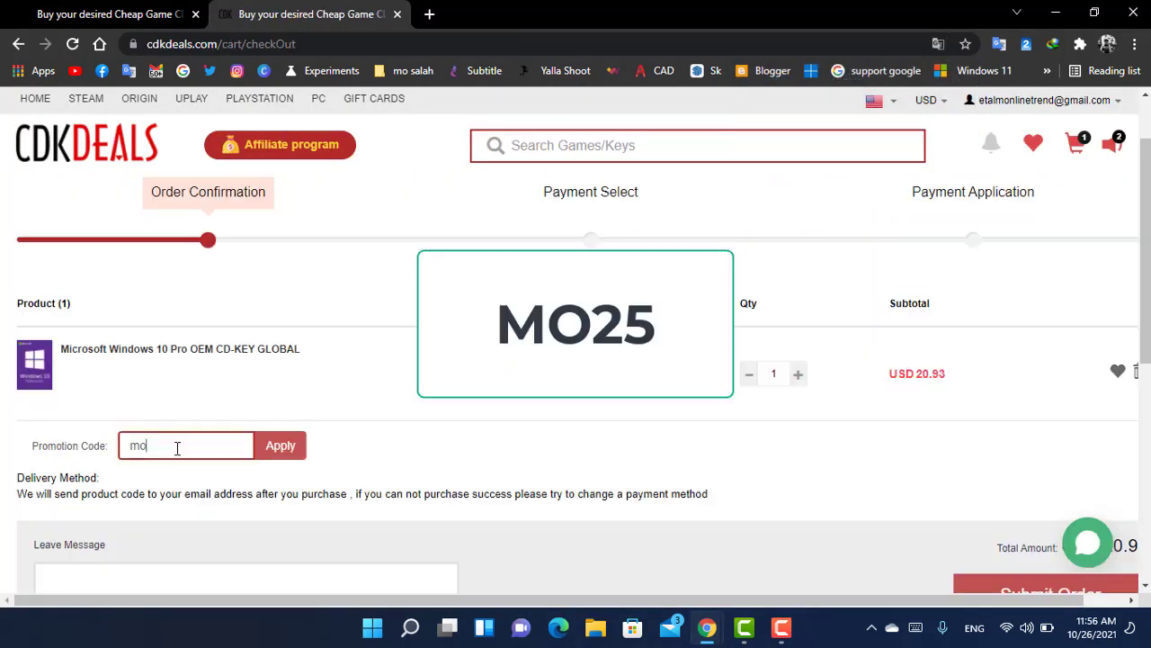
type("25")
left_click(280, 446)
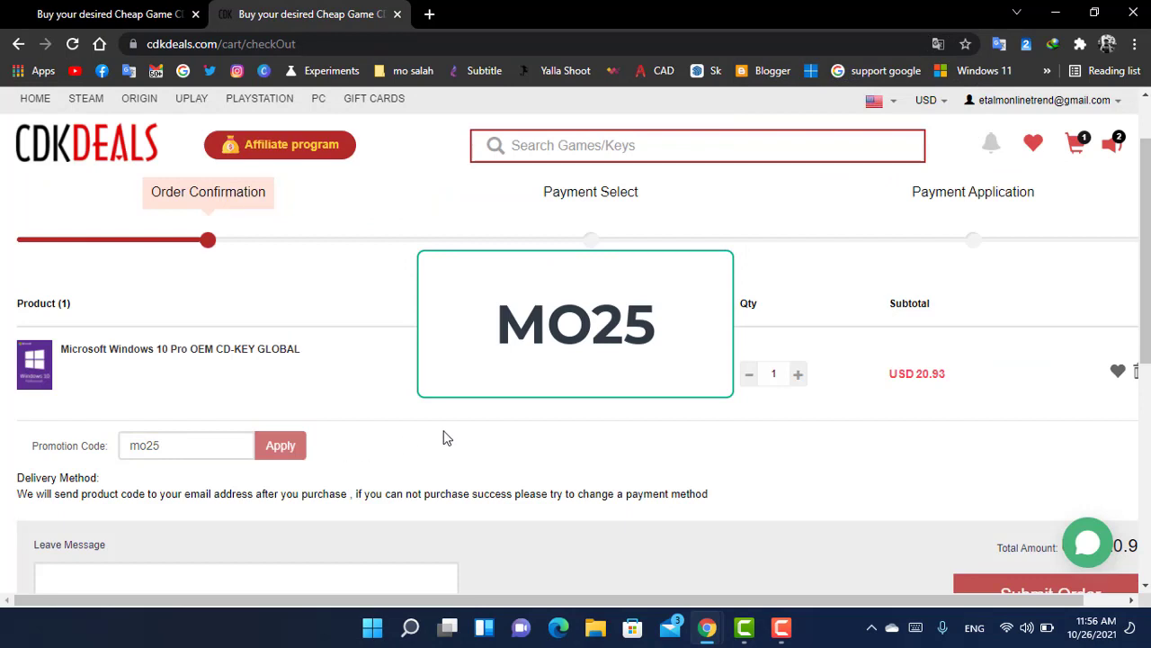
Submit the USD 15.70 order and choose PayPal as the payment method
scroll(586, 430, "down", 2)
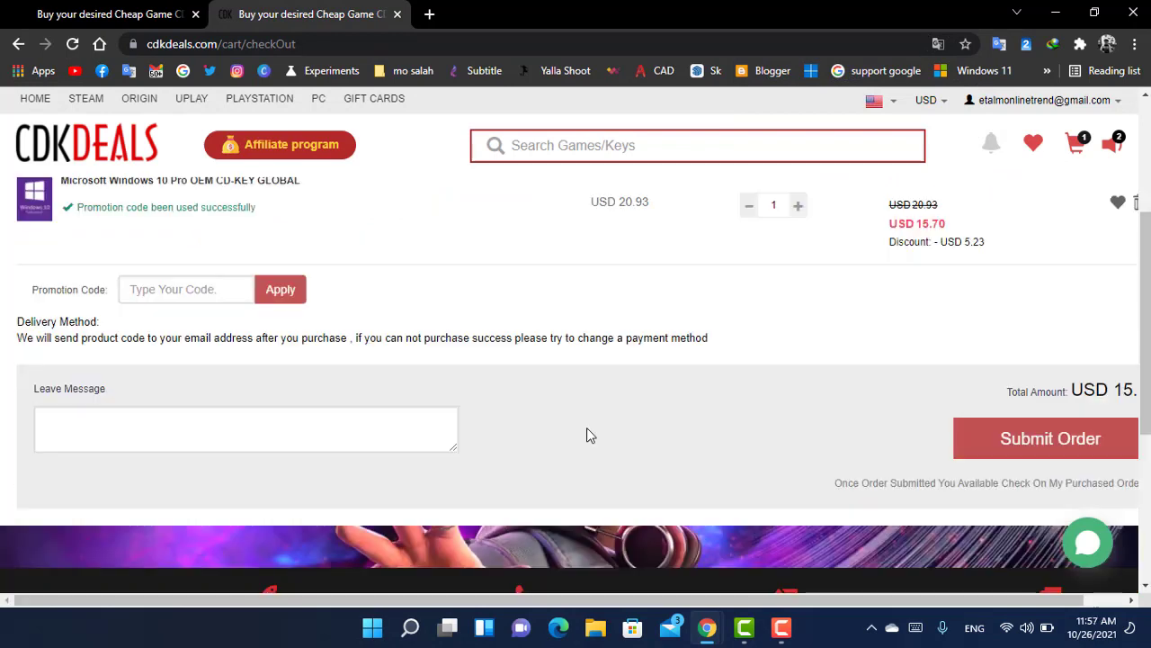
left_click(1030, 440)
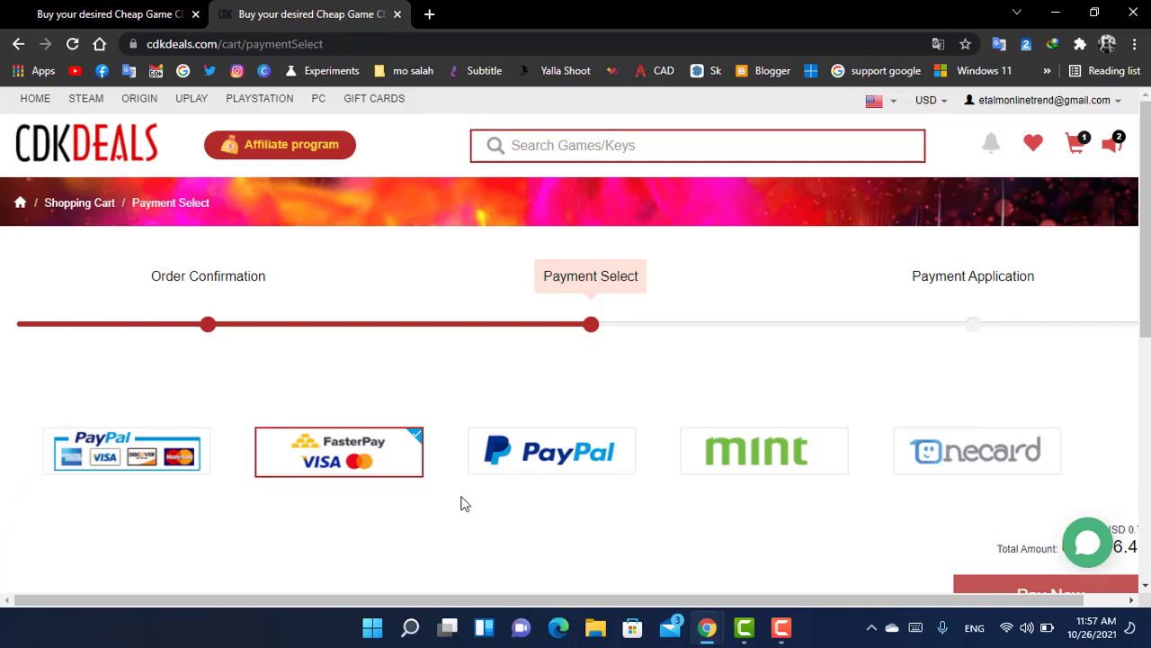
left_click(544, 457)
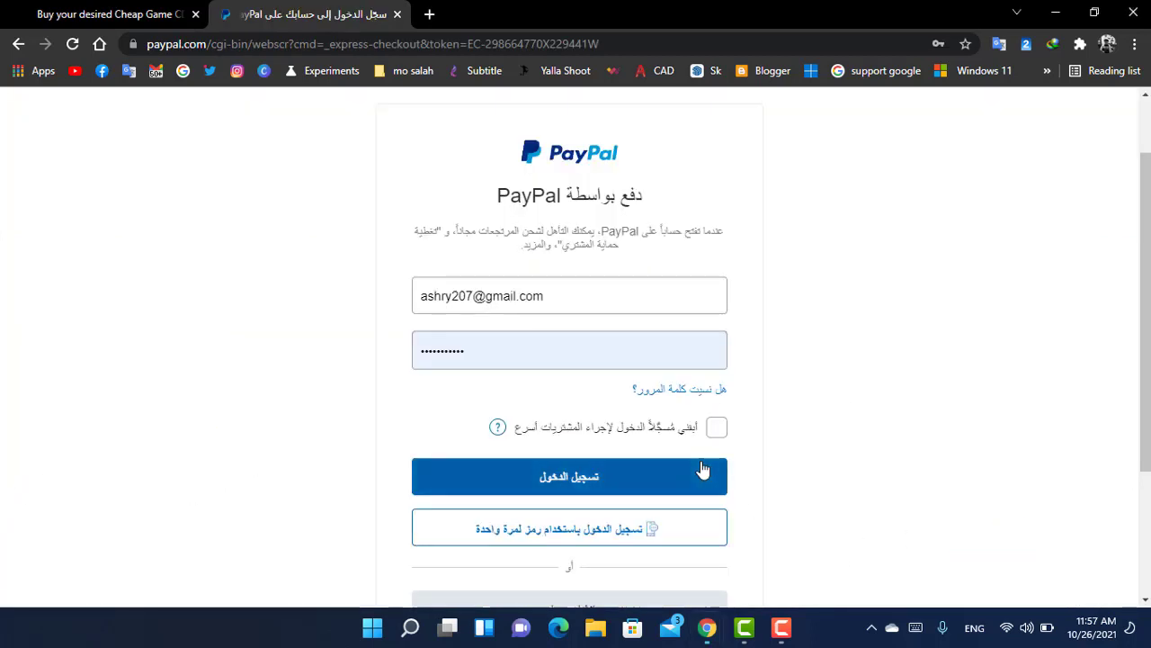
Log in to PayPal for the USD 15.70 checkout, then return to the CDKdeals tab
left_click(706, 473)
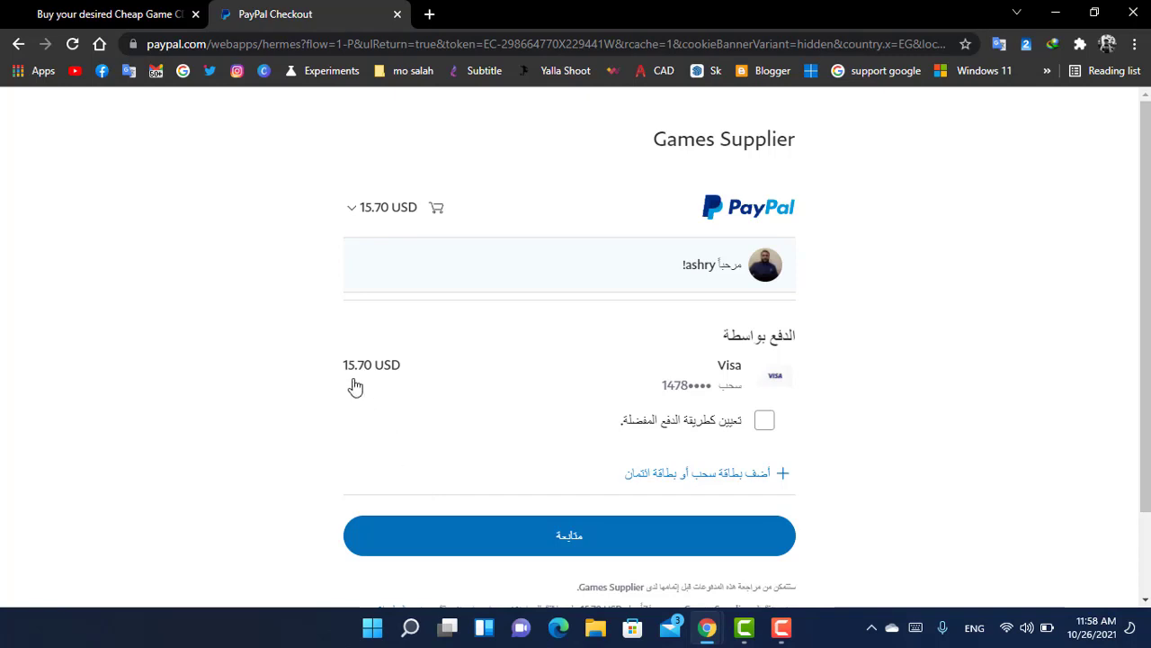
left_click(185, 12)
Show My Purchased Orders in the CDKdeals User Center, listing the USD 15.70 Windows 10 Pro order
mouse_move(1056, 105)
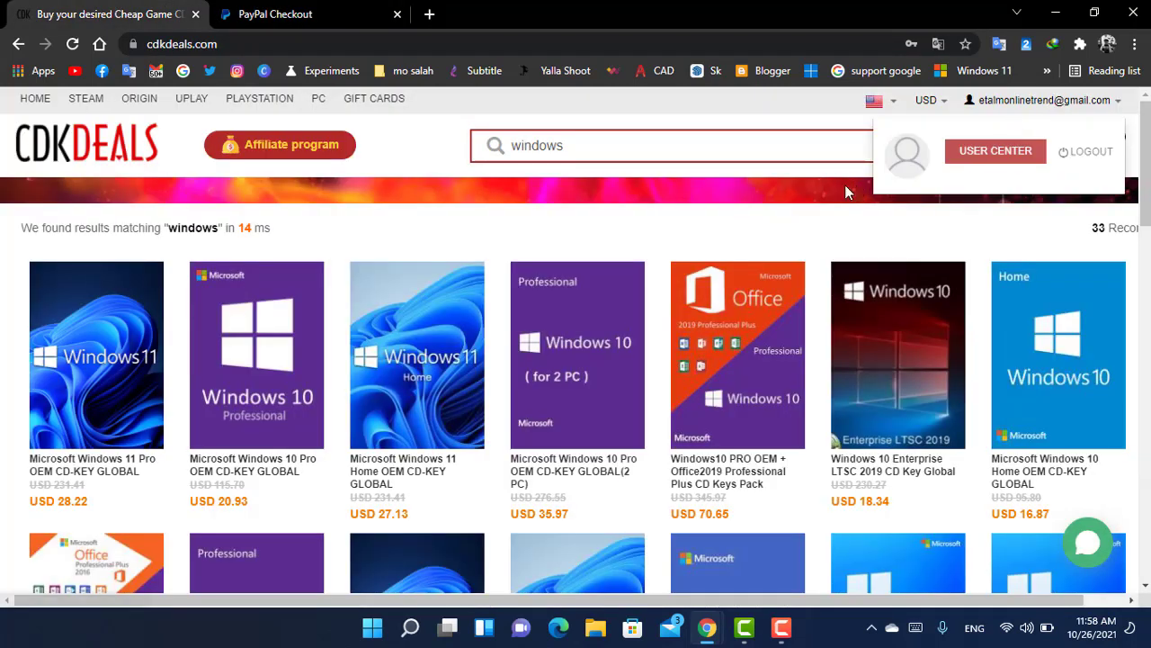
left_click(980, 150)
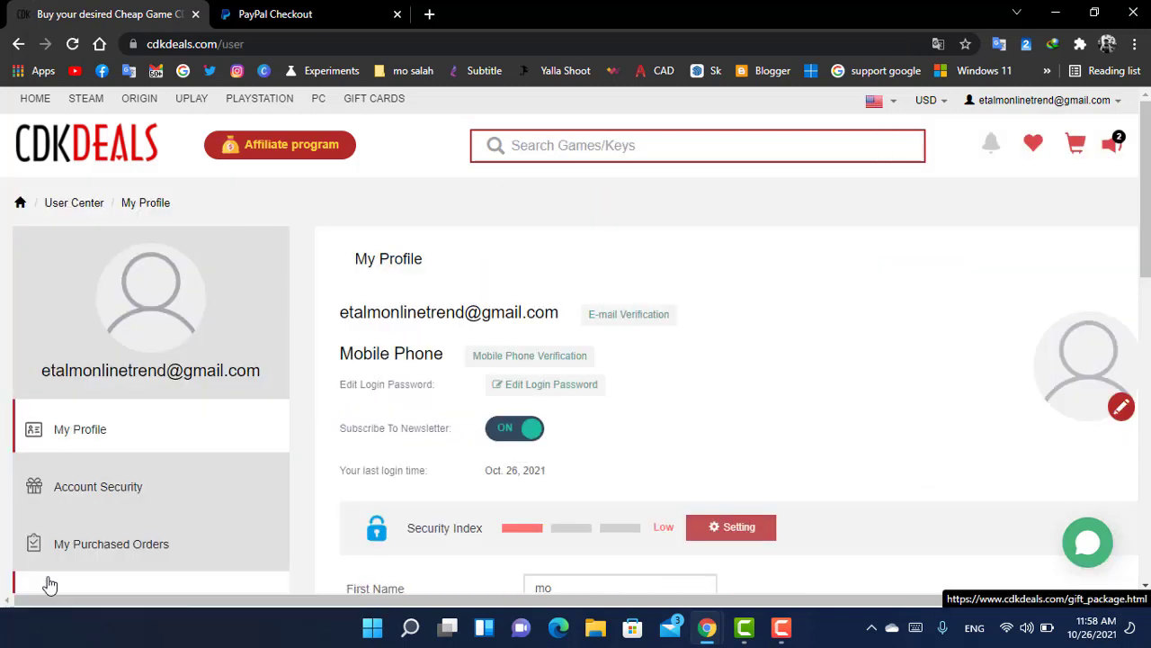
left_click(77, 549)
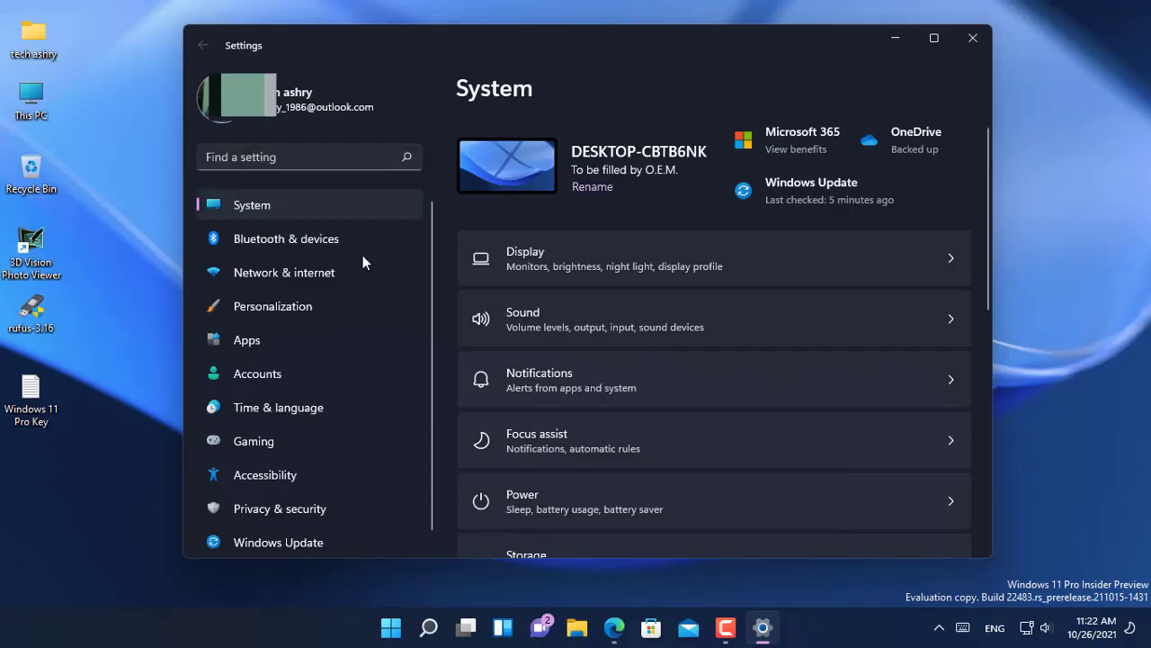
scroll(363, 261, "down", 1)
scroll(693, 321, "down", 5)
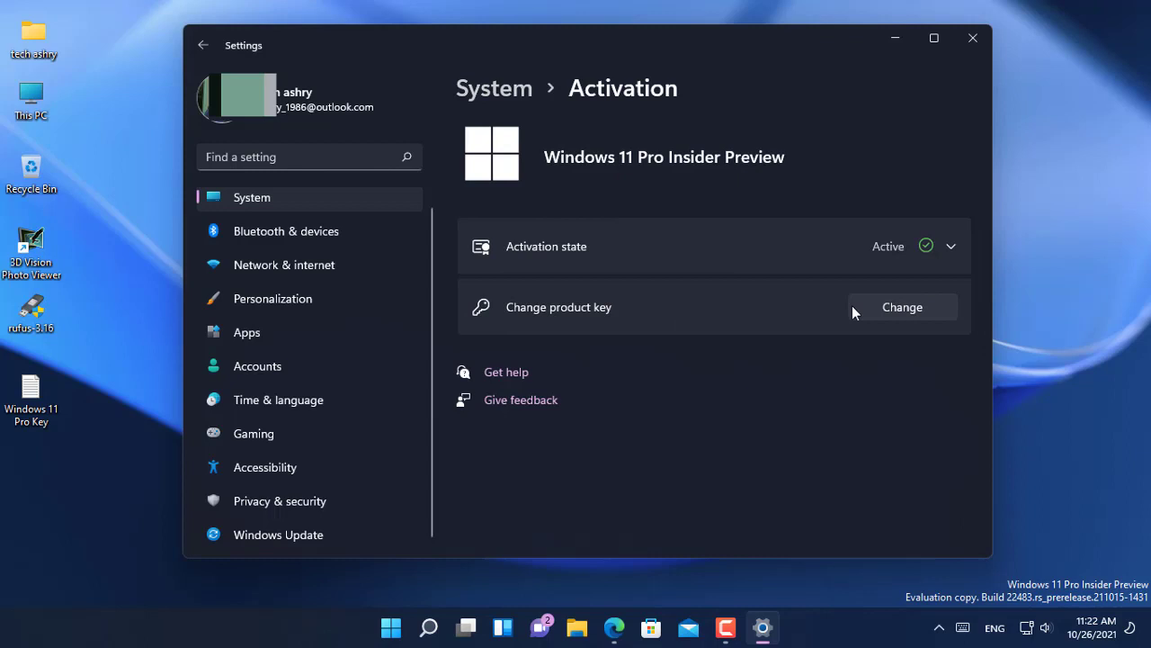
Activate Windows with the pasted purchased product key via Change product key
left_click(851, 307)
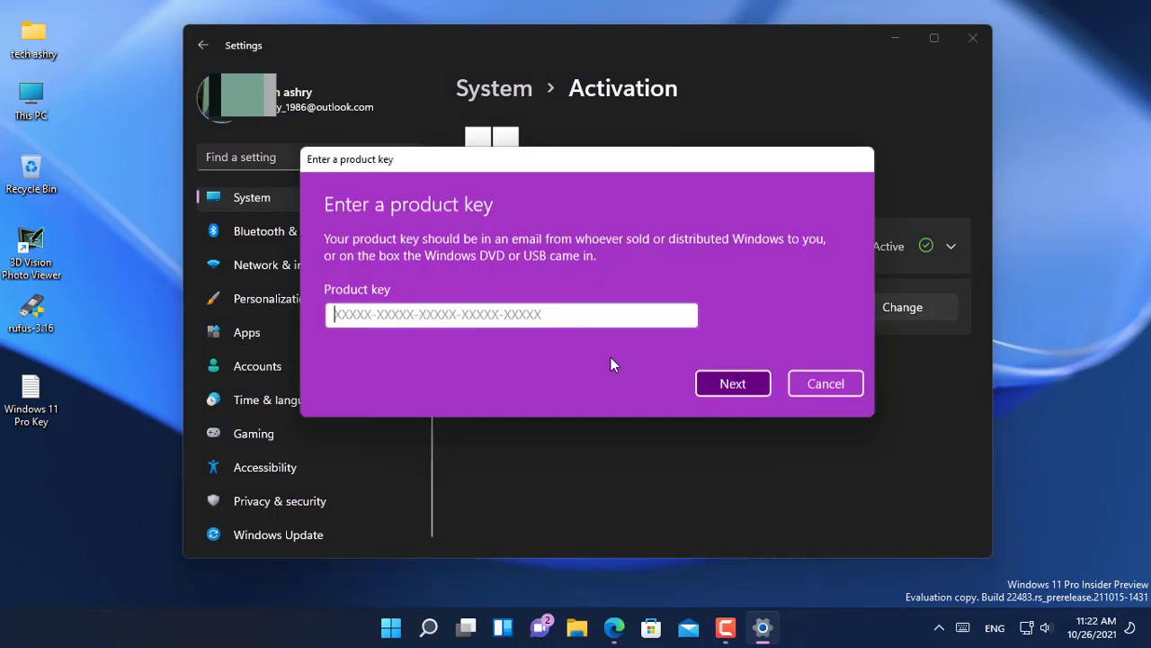
left_click(730, 380)
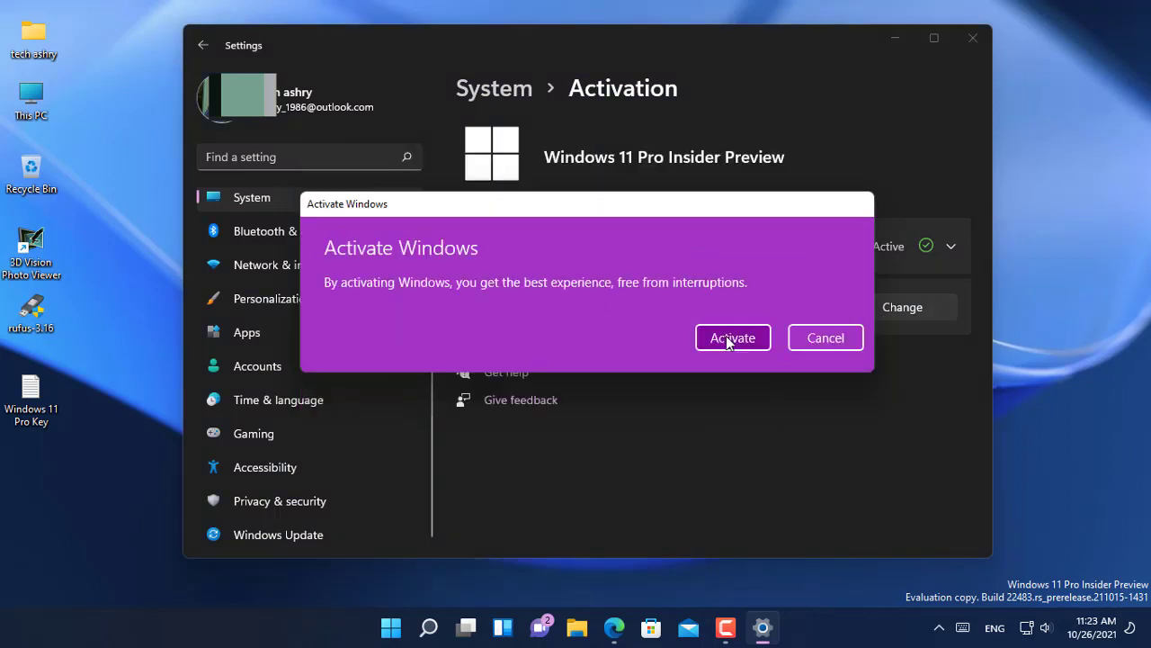
left_click(726, 337)
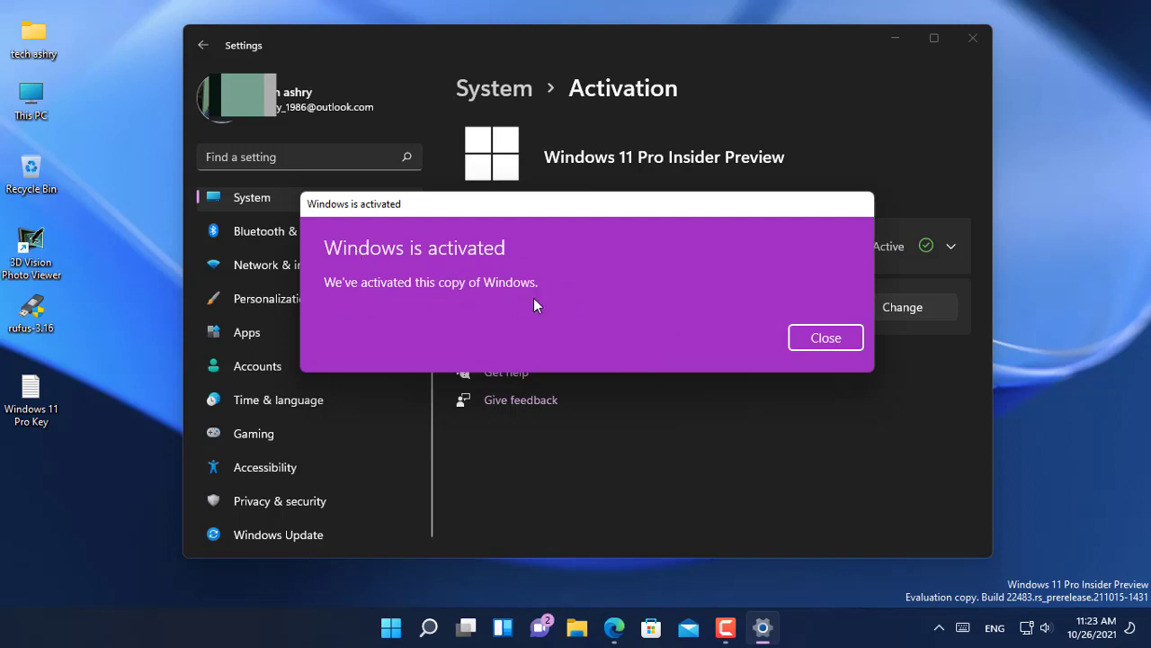
left_click(824, 336)
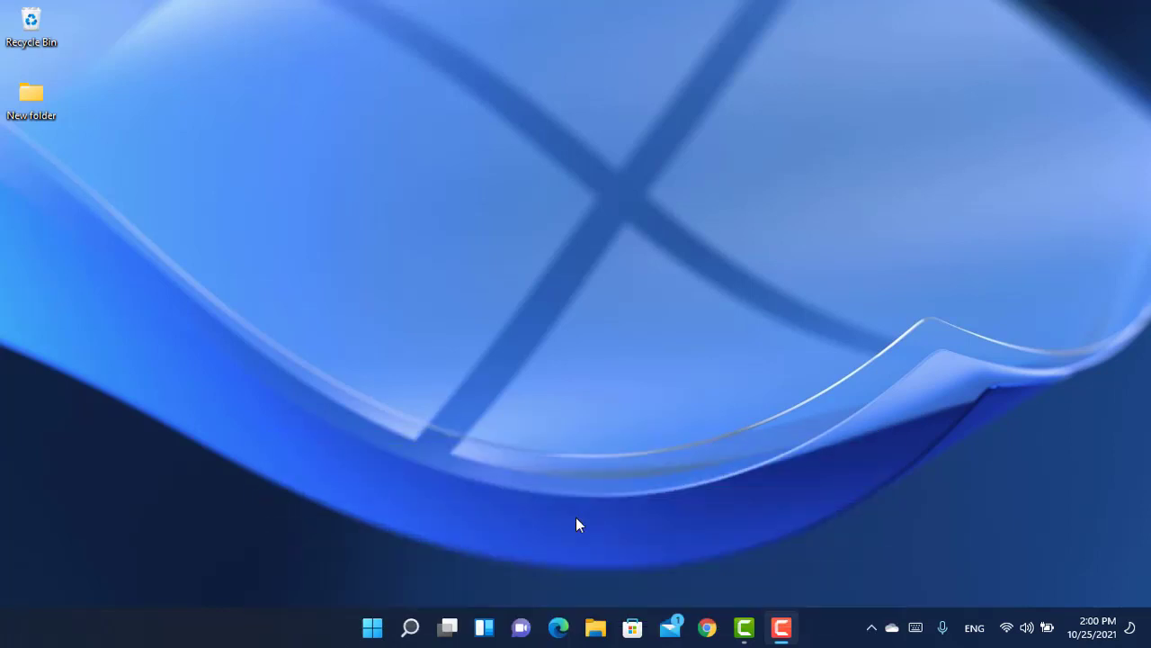
Launch Settings from Start and go to the System > Recovery page
left_click(373, 627)
left_click(753, 569)
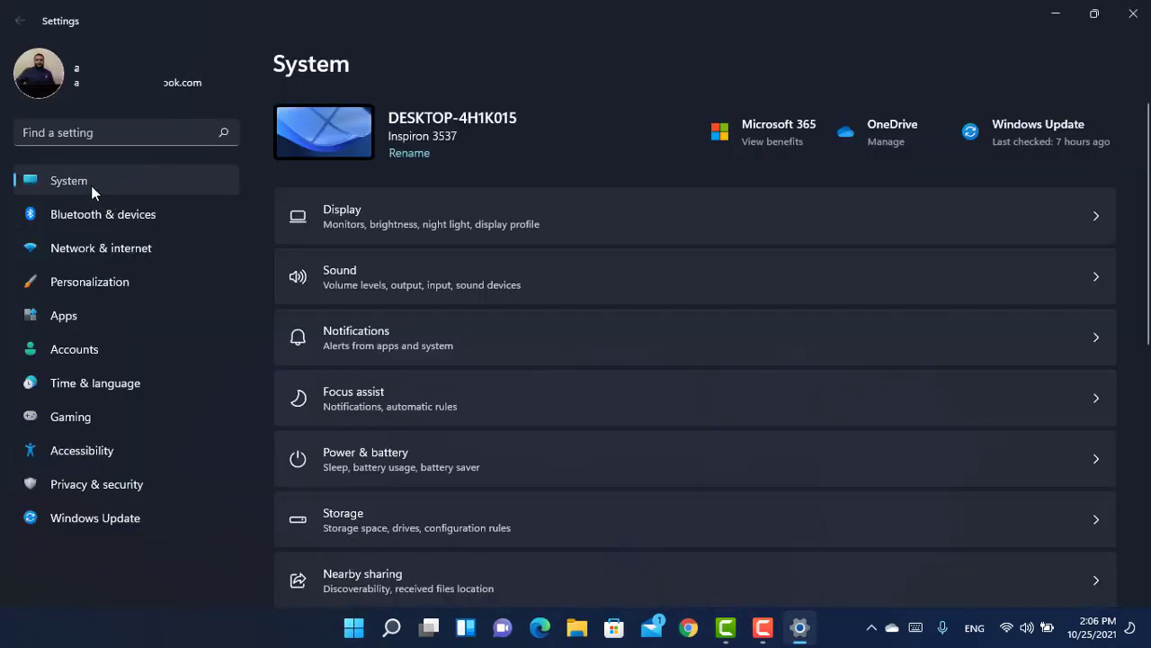
scroll(554, 355, "down", 5)
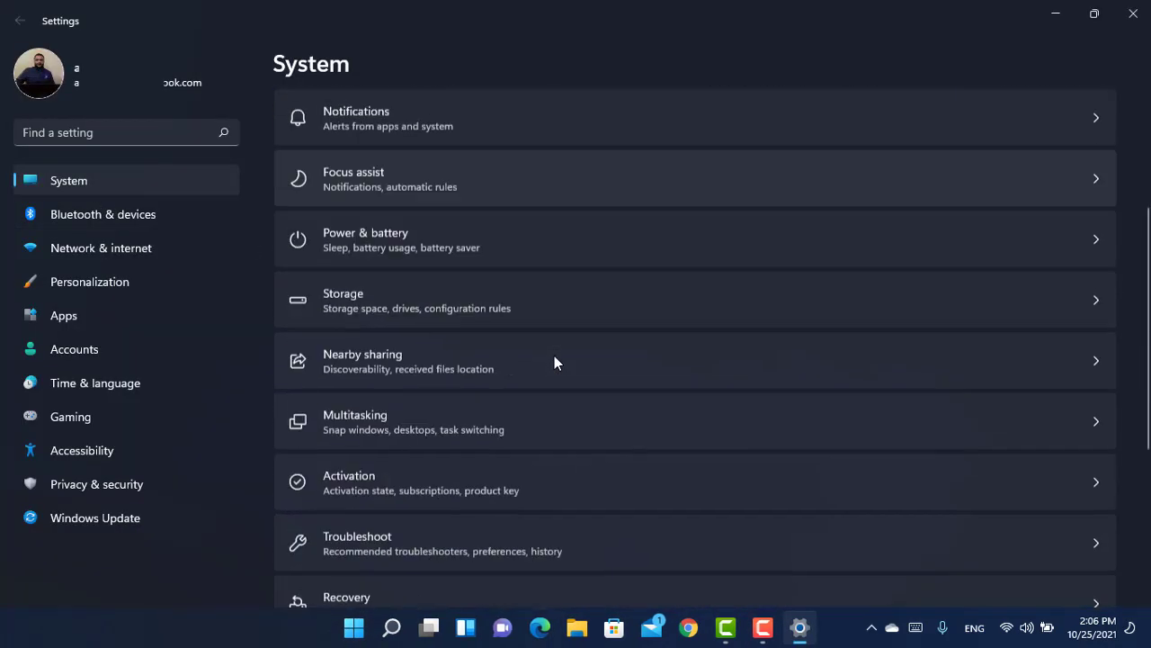
left_click(355, 358)
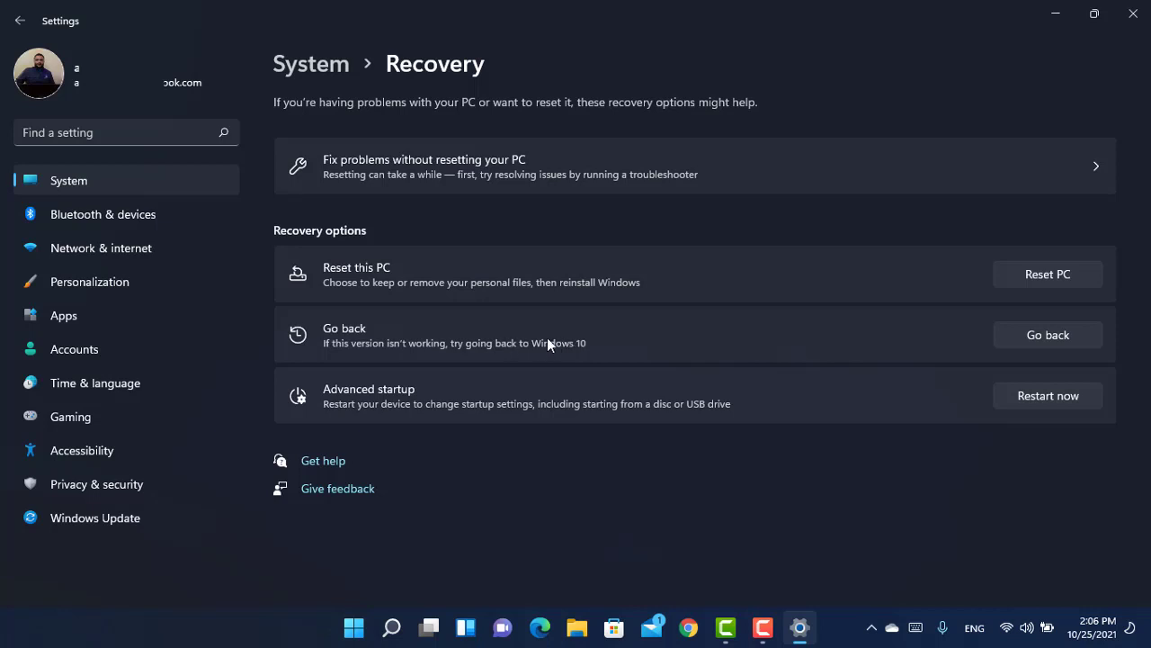
Start Go back to Windows 10, tick all five reasons (apps, easier, faster, more reliable, other) and continue
left_click(1047, 336)
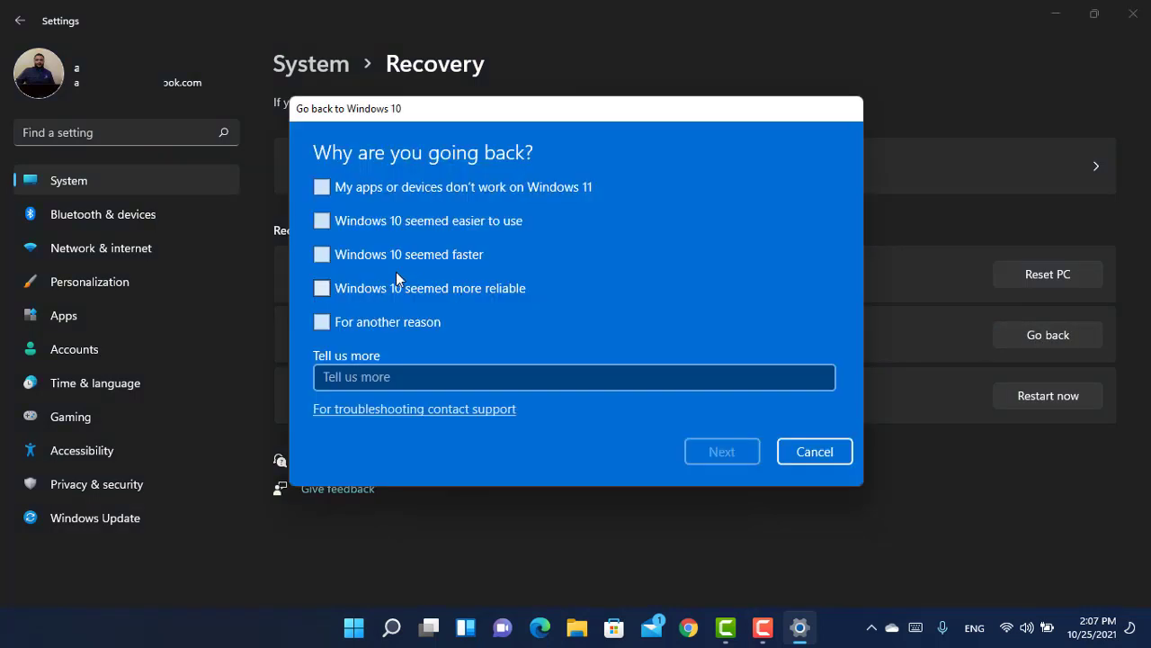
left_click(322, 322)
left_click(326, 288)
left_click(325, 254)
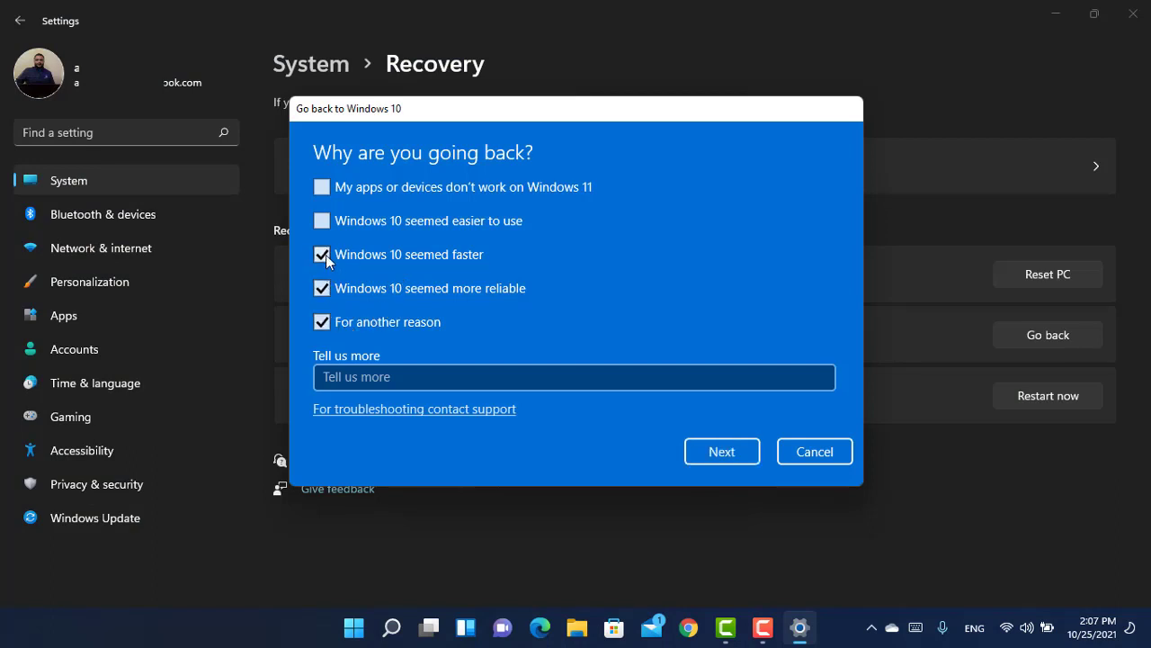
left_click(323, 220)
left_click(324, 187)
left_click(719, 457)
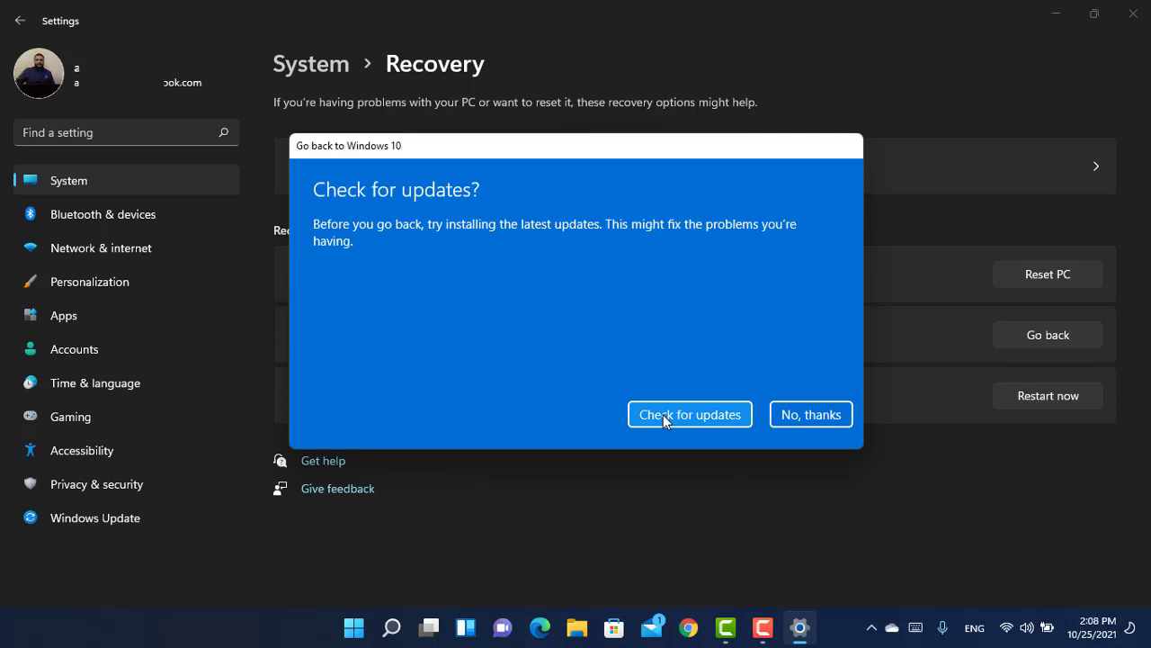
Skip checking for updates and get past the 'What you need to know' and 'Don't get locked out' notices
left_click(794, 422)
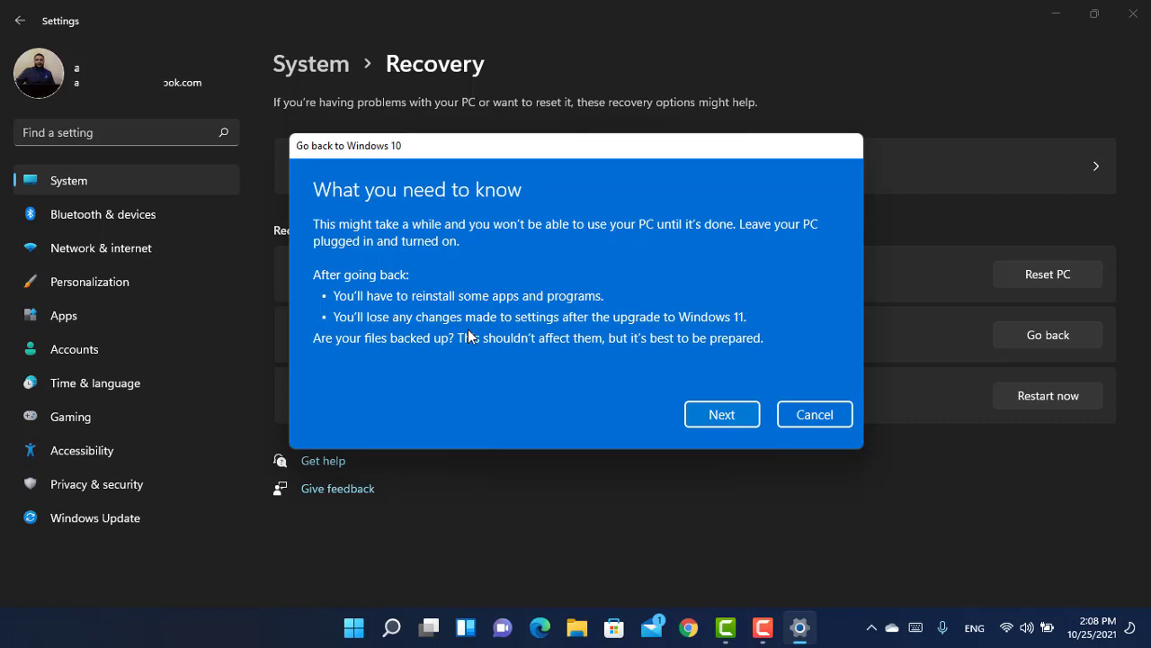
left_click(725, 415)
left_click(722, 414)
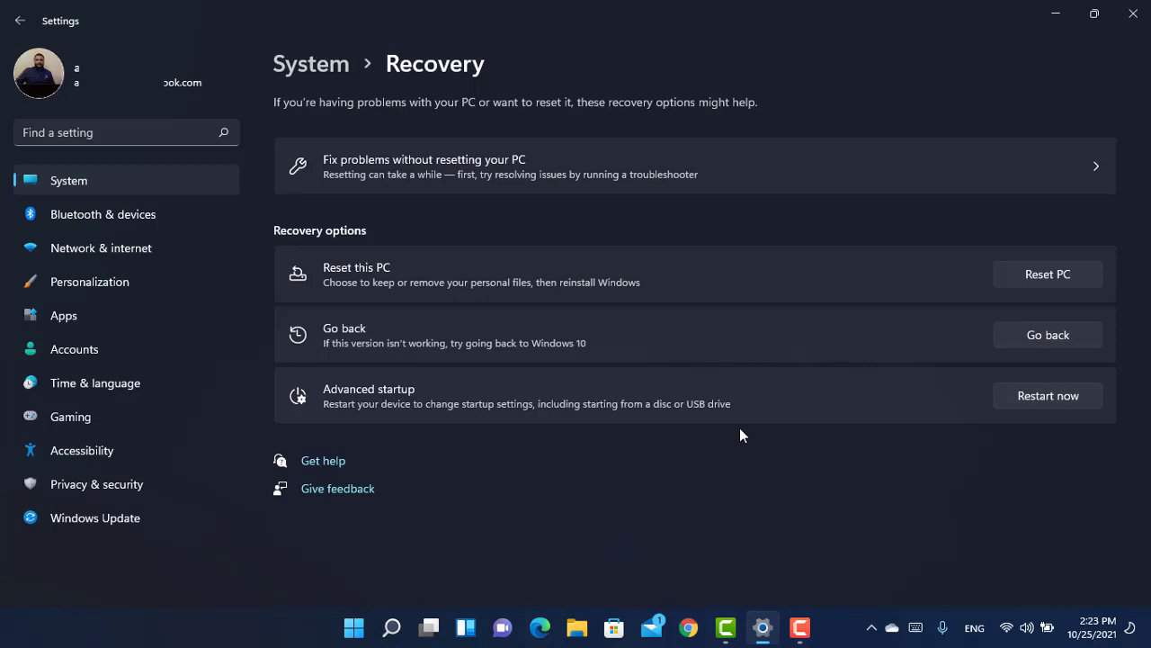
Go to System > Storage and its Temporary files list, with 4.31 GB selected
left_click(92, 180)
left_click(349, 367)
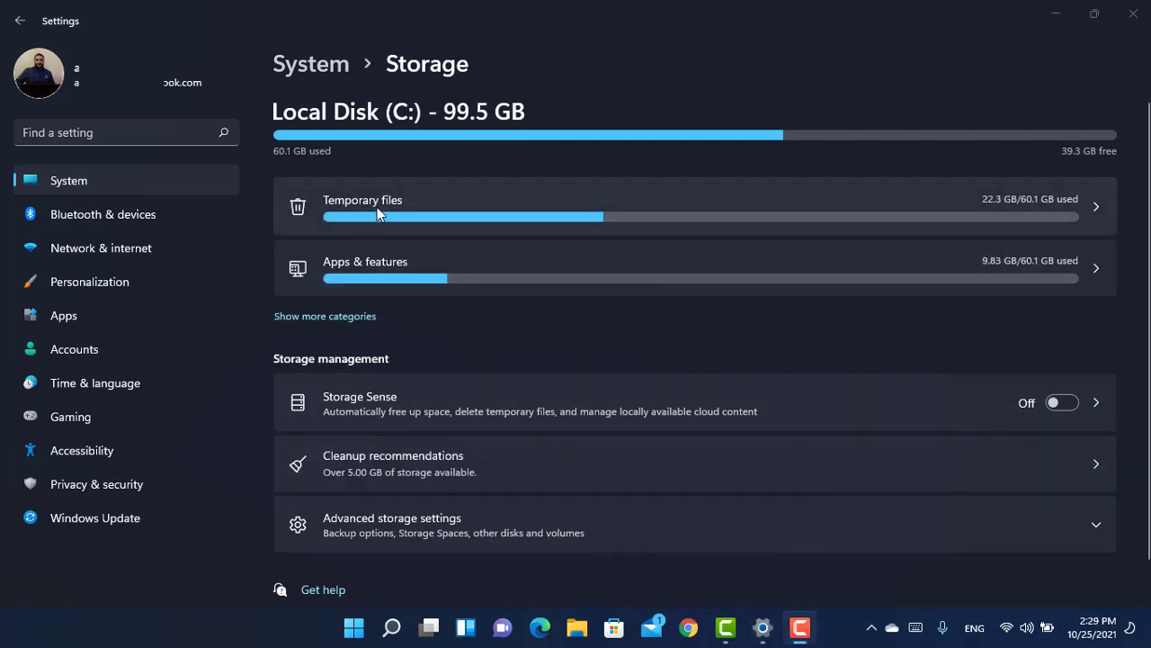
left_click(391, 205)
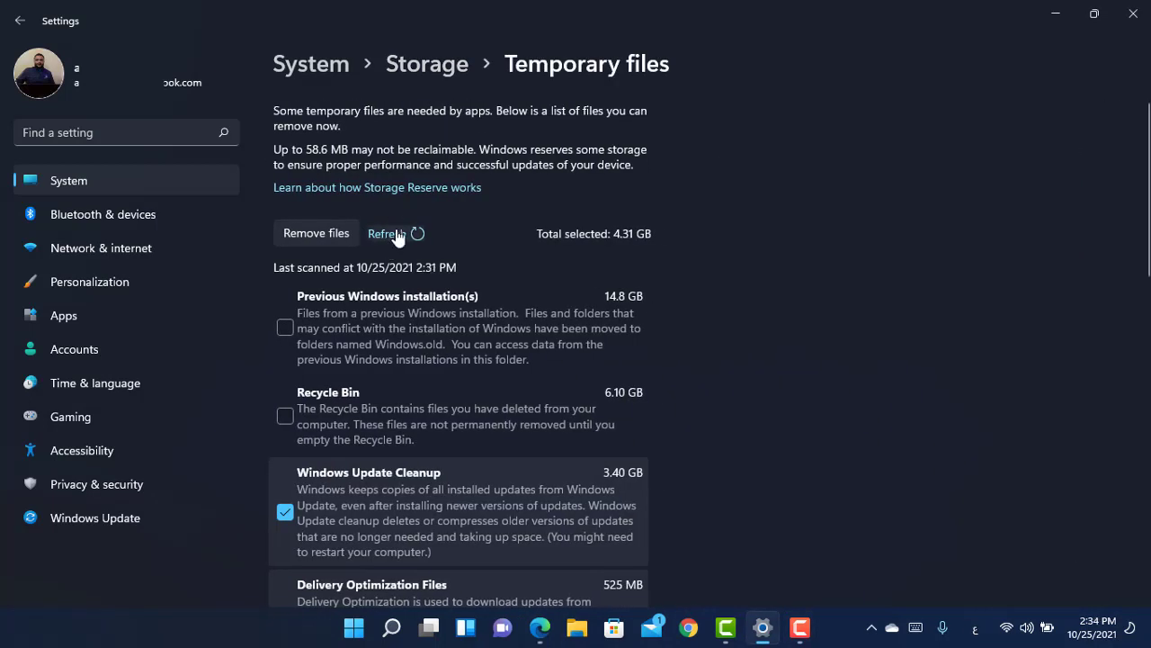
Tick Previous Windows installation(s) and Recycle Bin in the temporary files cleanup
scroll(404, 365, "down", 10)
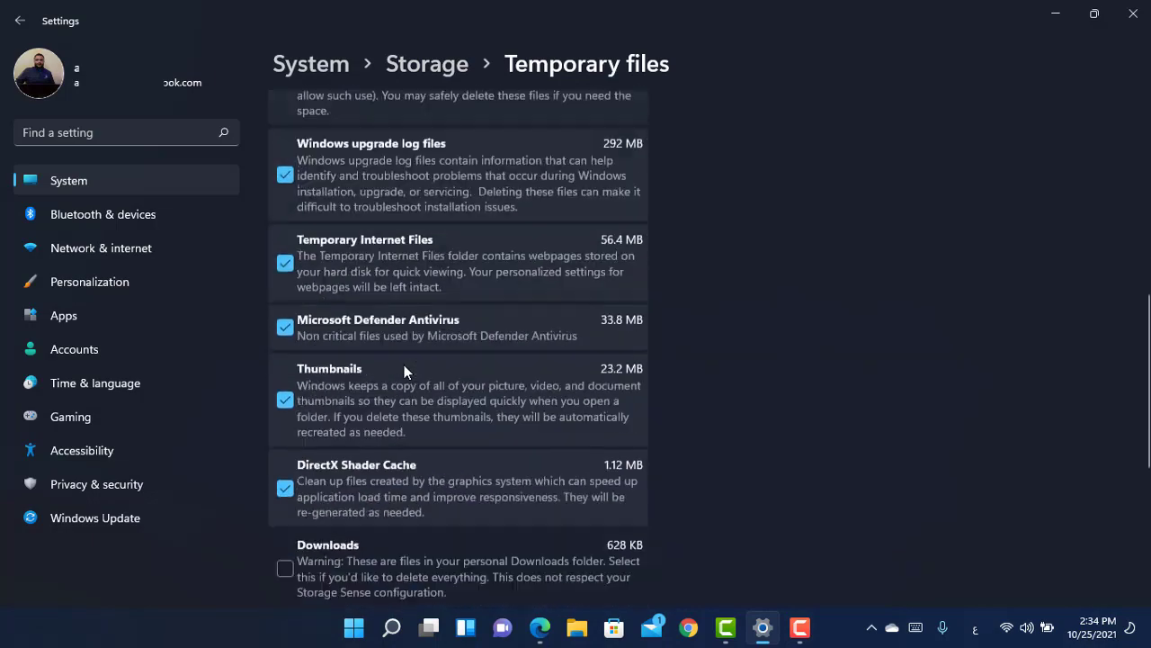
scroll(404, 365, "up", 10)
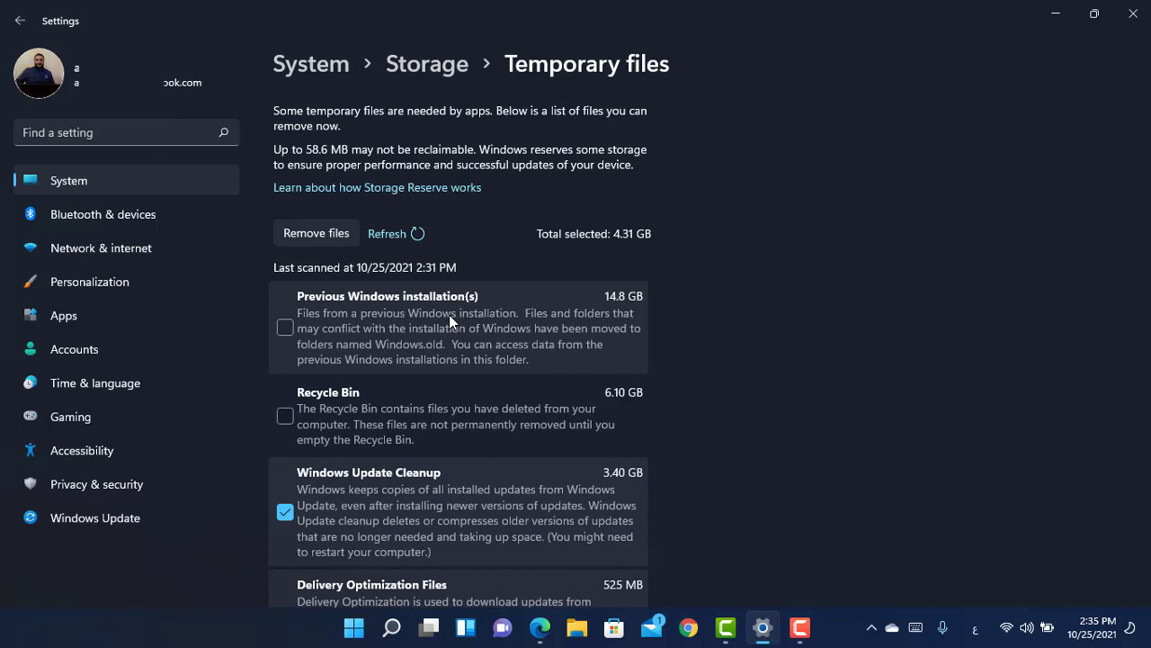
left_click(285, 328)
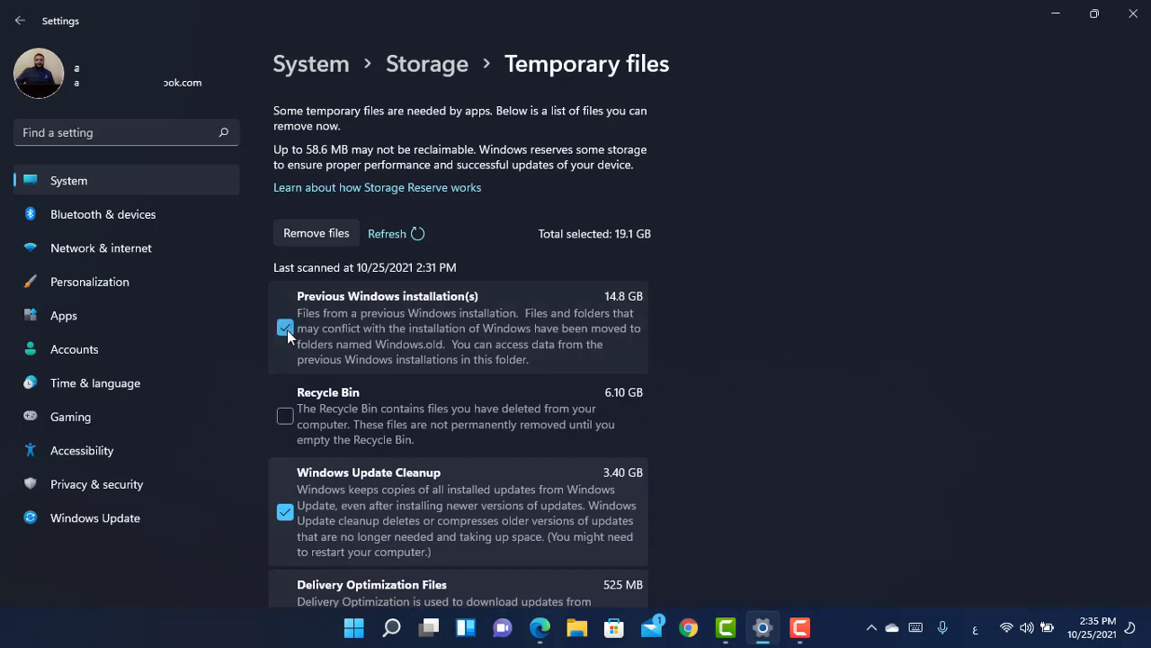
scroll(287, 330, "down", 1)
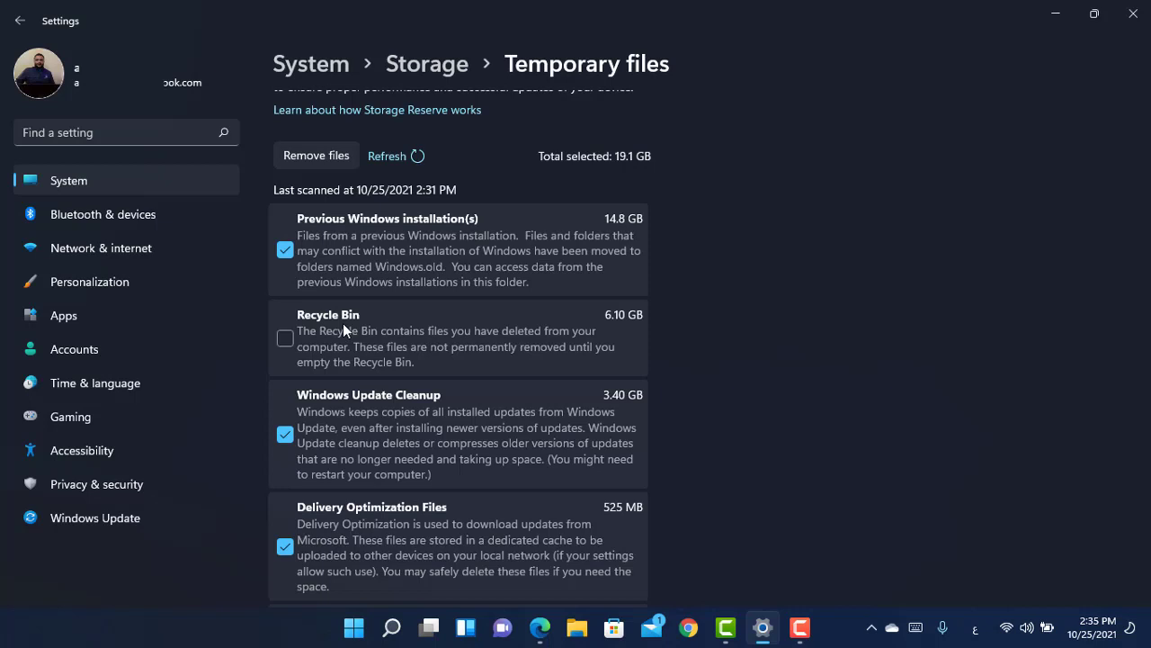
left_click(286, 338)
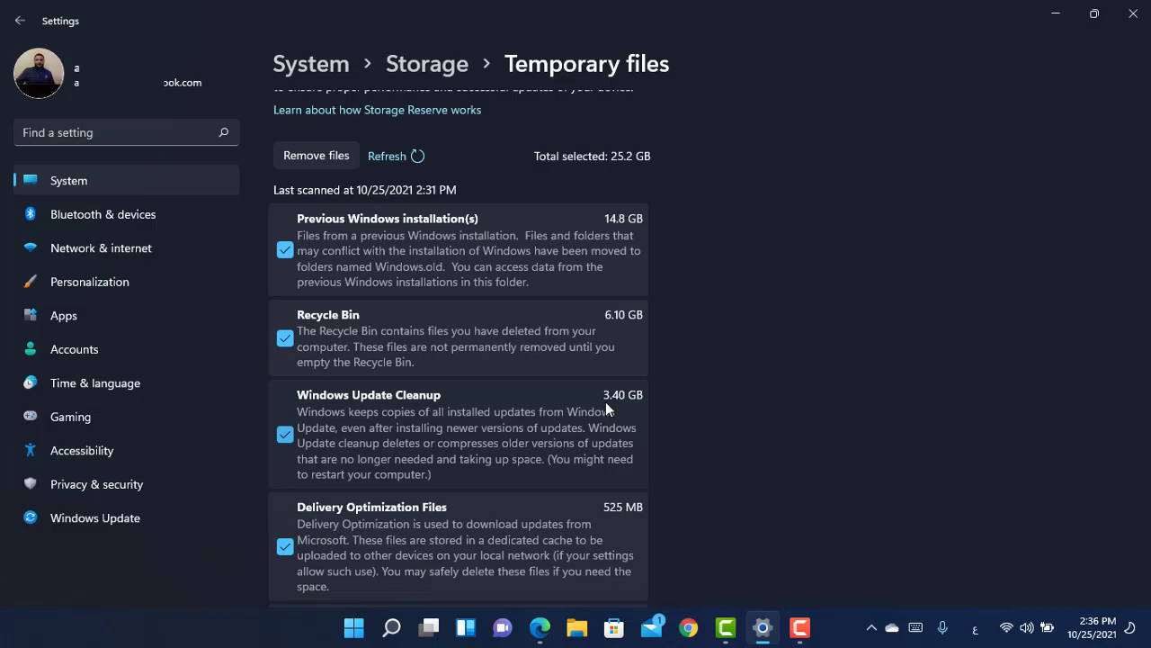
Review the 25.2 GB selection, with everything ticked except Downloads, then bring up File Explorer
scroll(485, 430, "down", 3)
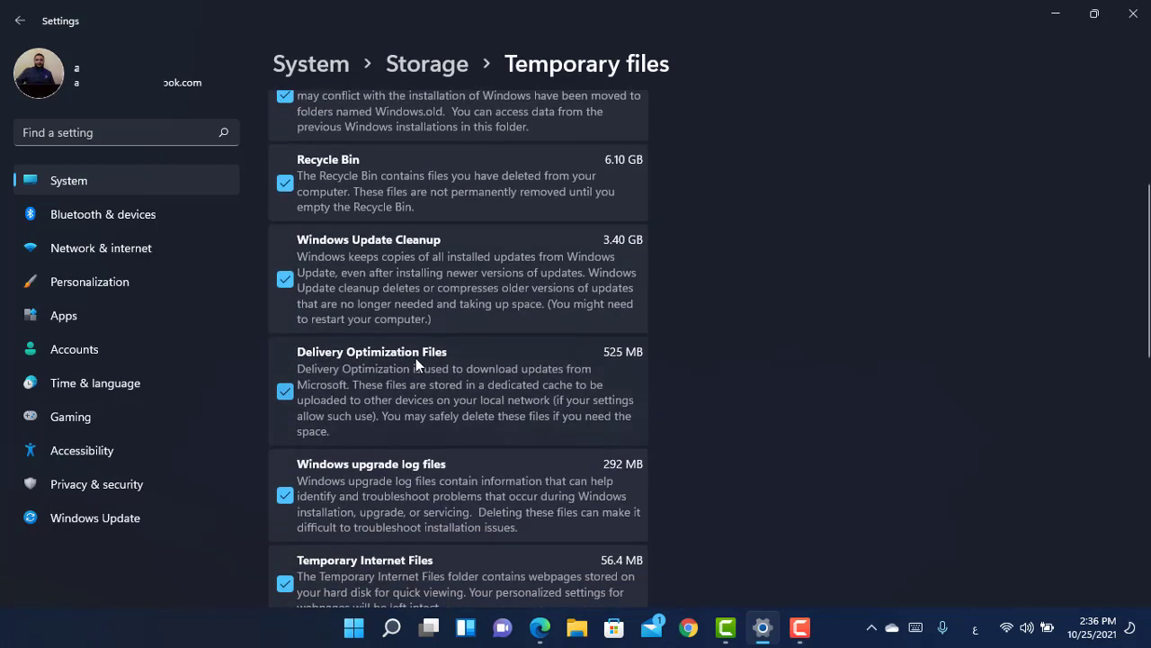
scroll(419, 325, "up", 3)
scroll(425, 371, "down", 9)
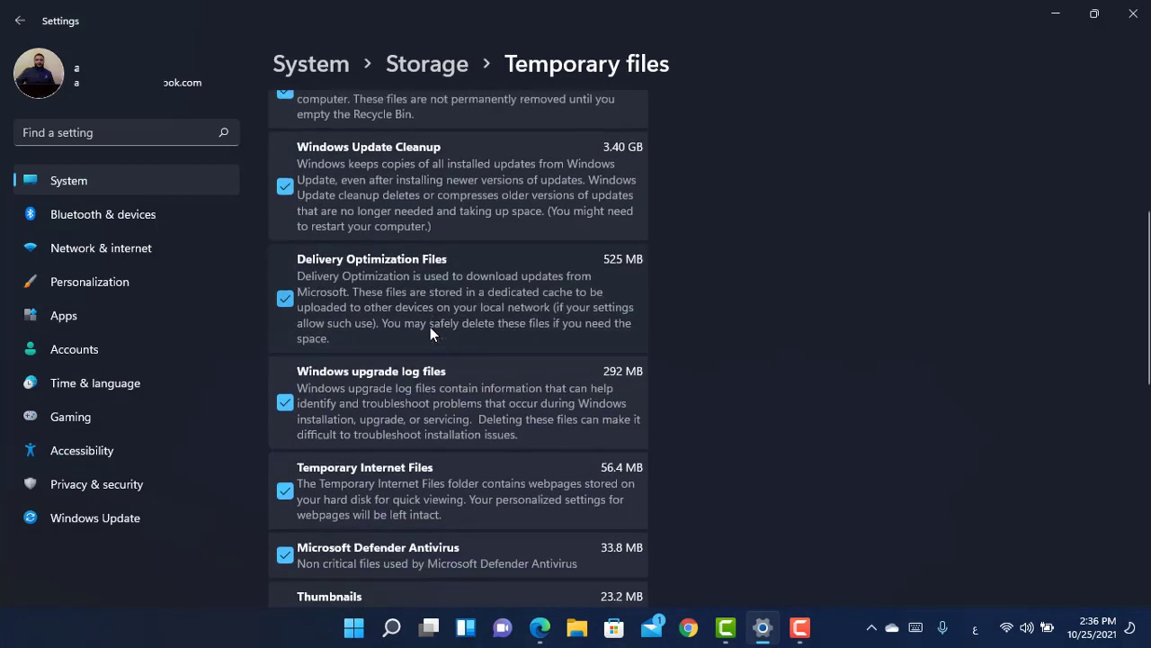
scroll(439, 298, "down", 5)
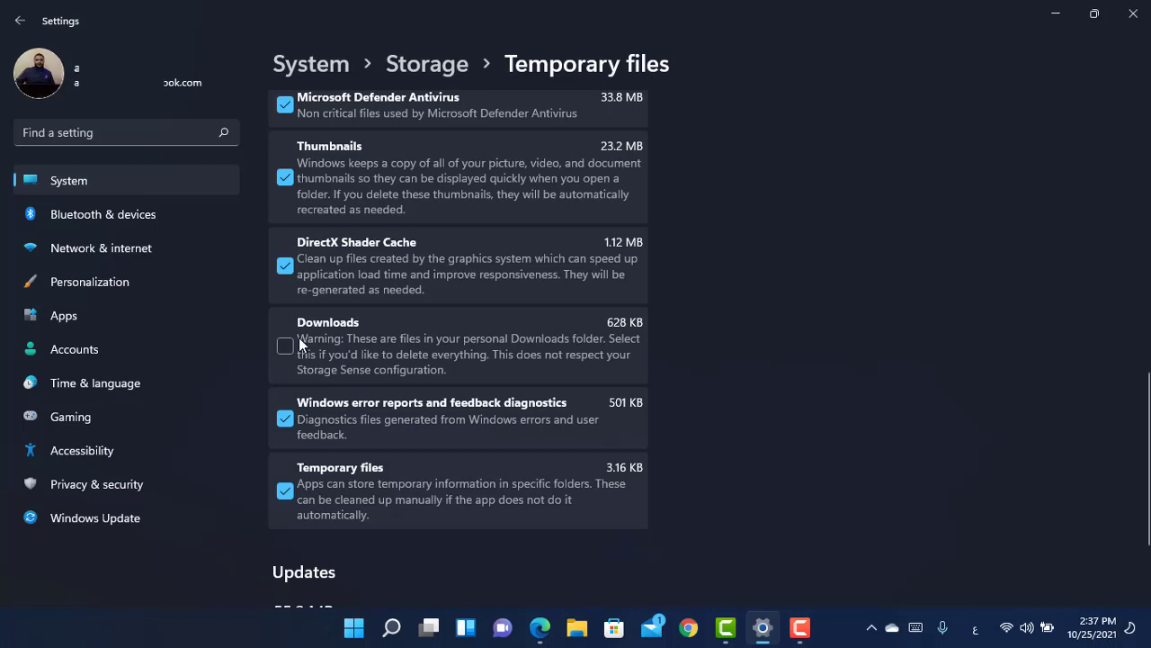
left_click(577, 627)
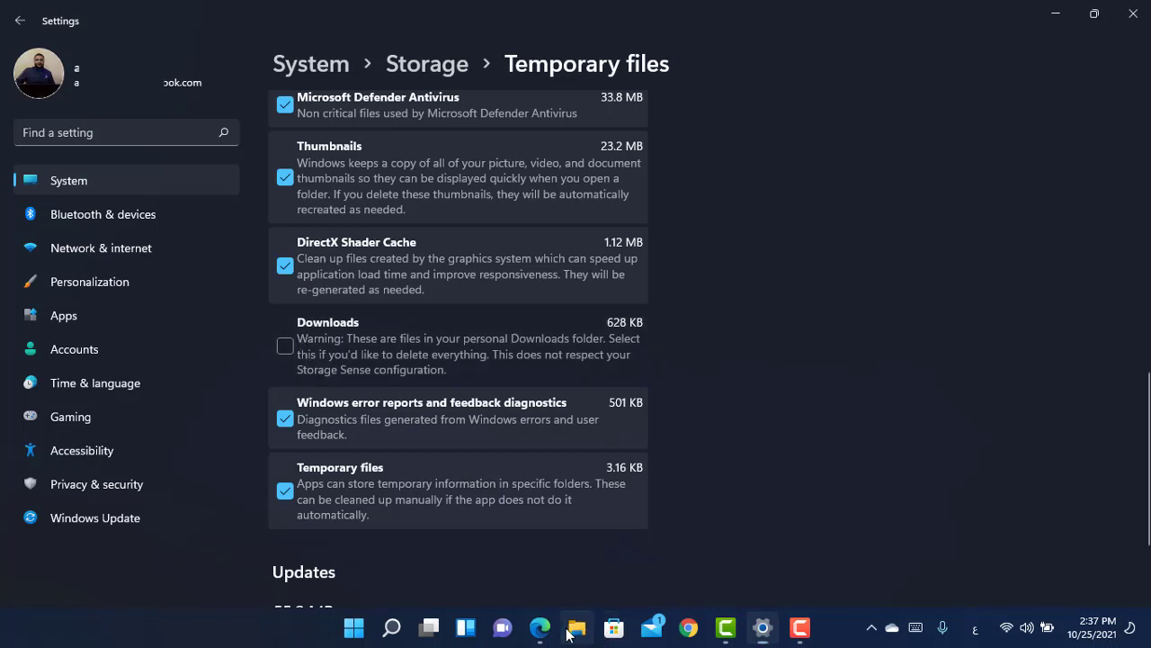
Check the two images in the Downloads folder, then close that window
double_click(707, 183)
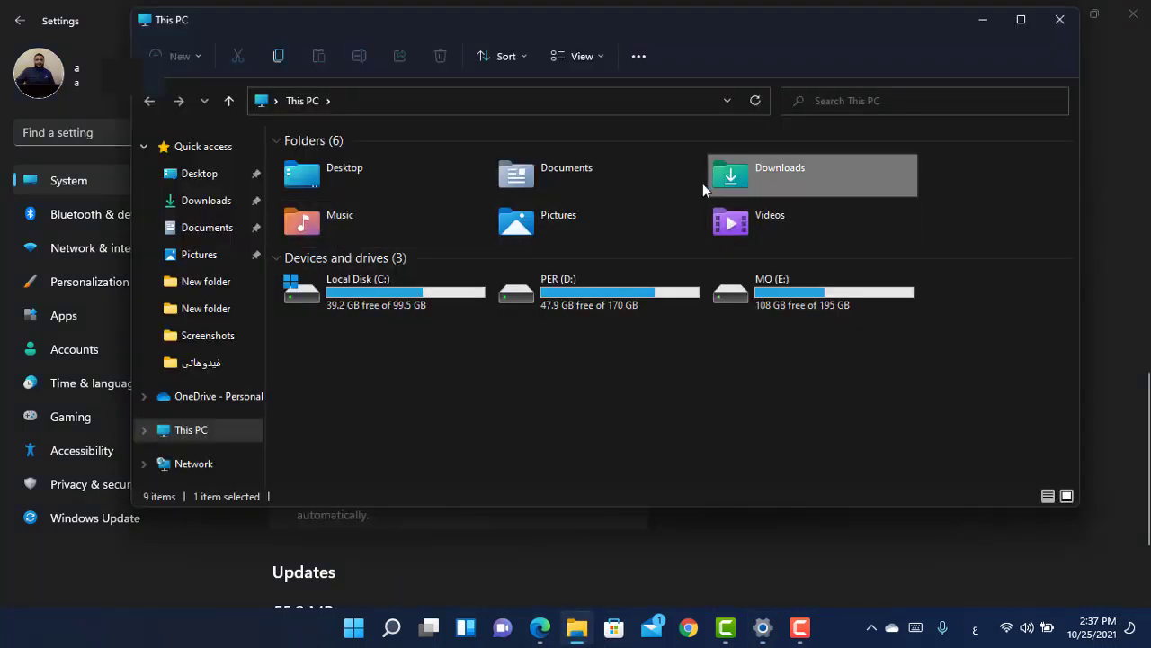
left_click_drag(581, 329, 358, 205)
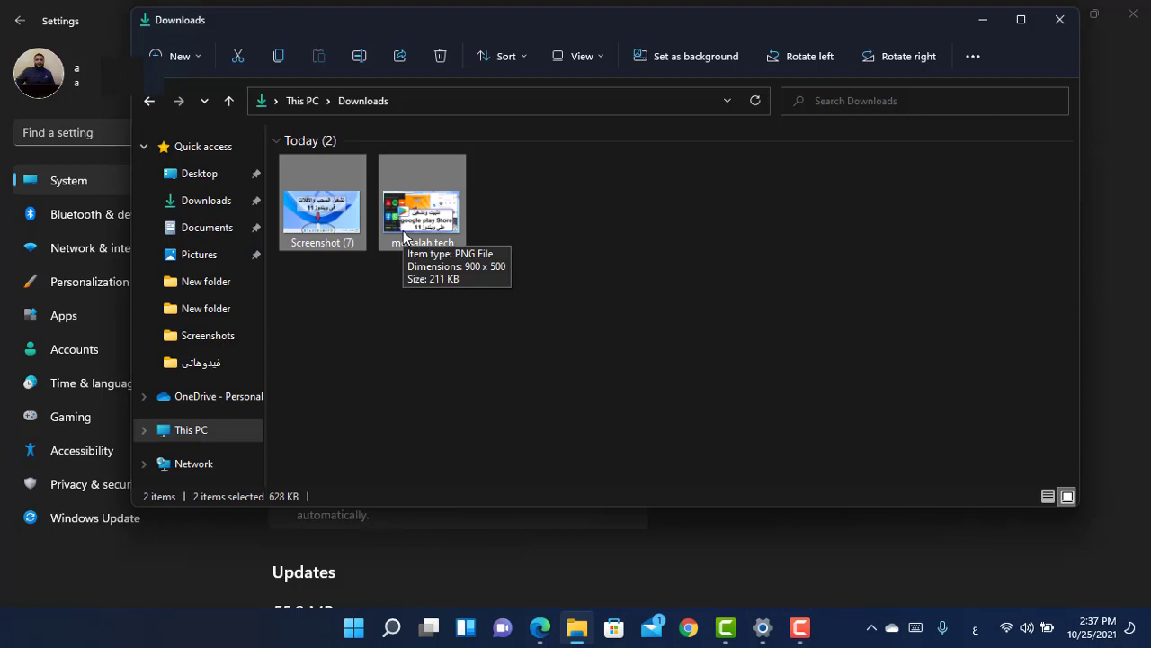
left_click(1060, 19)
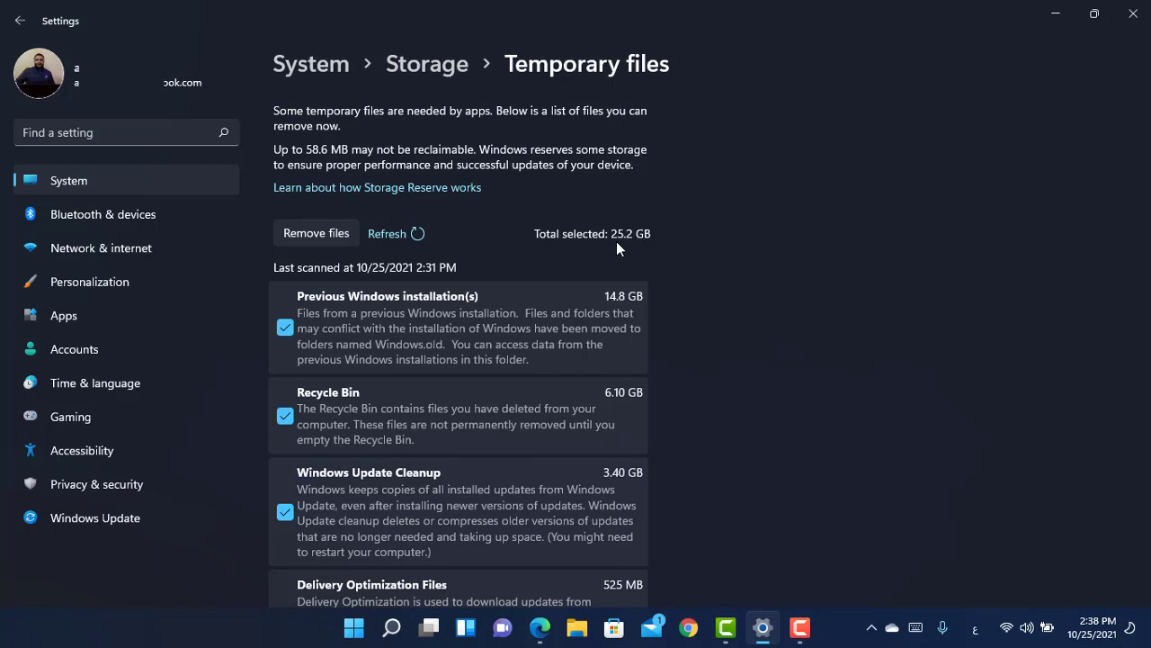
Remove the selected 25.2 GB of temporary files and confirm permanent deletion
scroll(374, 521, "down", 5)
scroll(361, 374, "up", 5)
left_click(302, 233)
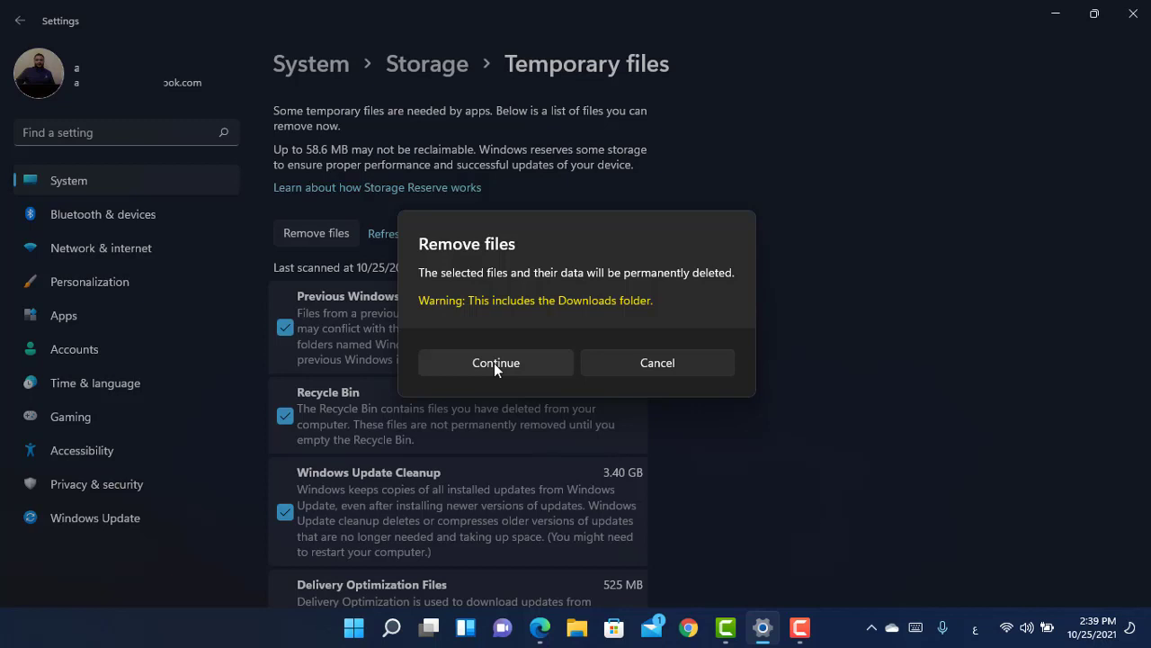
left_click(494, 363)
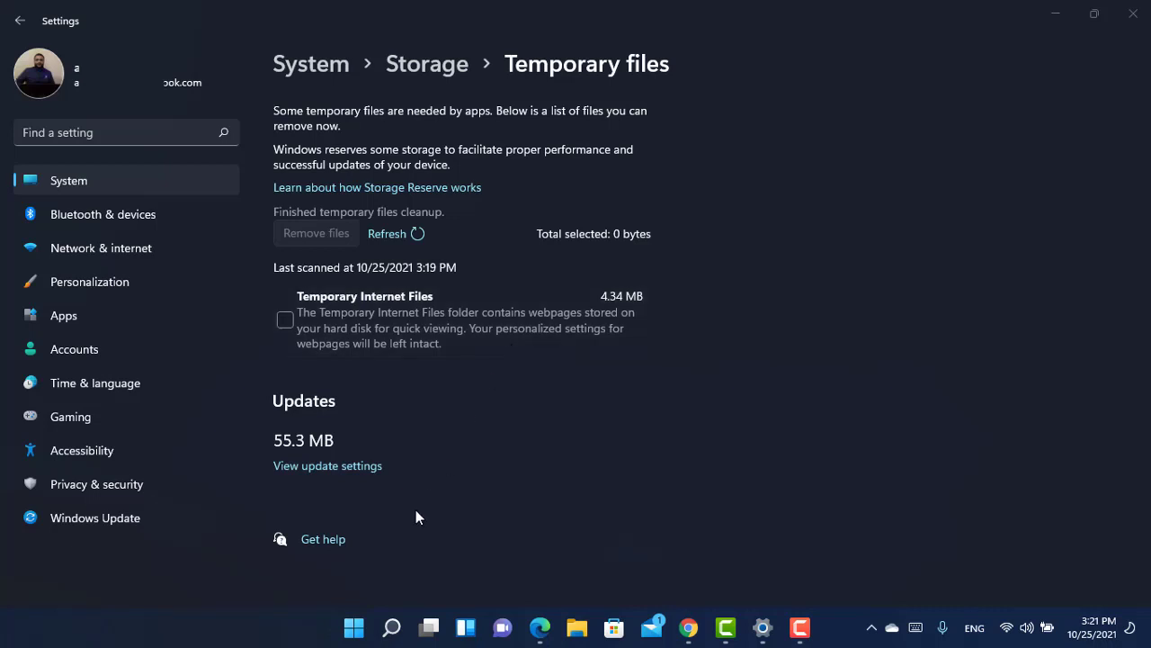
Open the Windows Temp folder via Run 'temp', delete all its contents, and close it
right_click(352, 634)
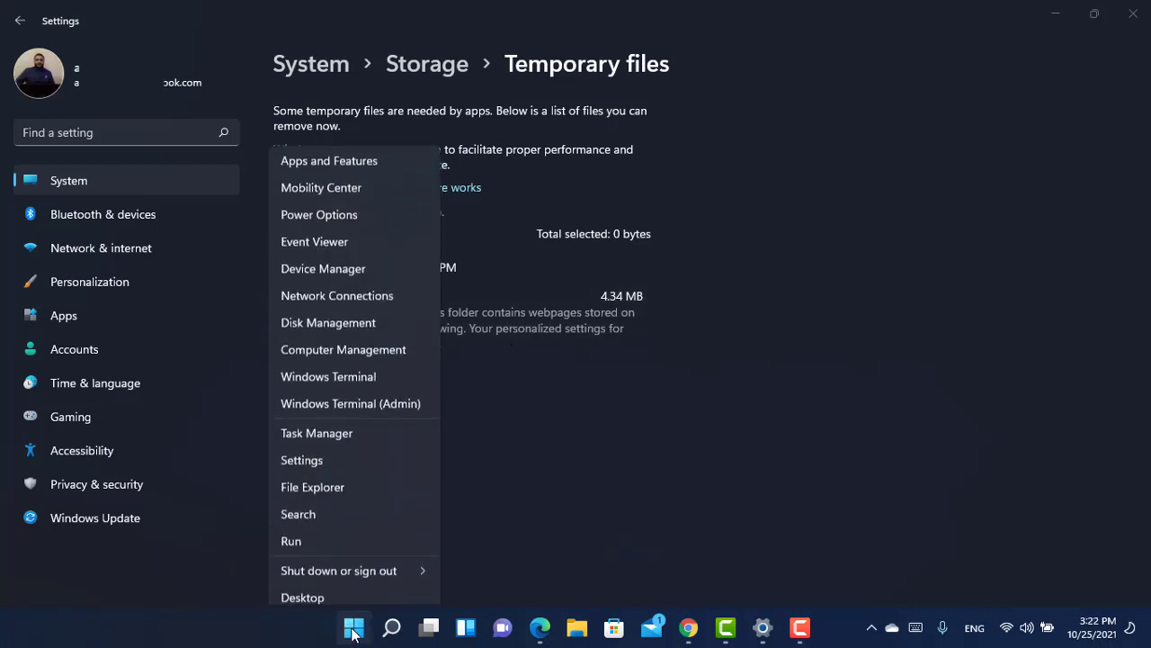
left_click(349, 536)
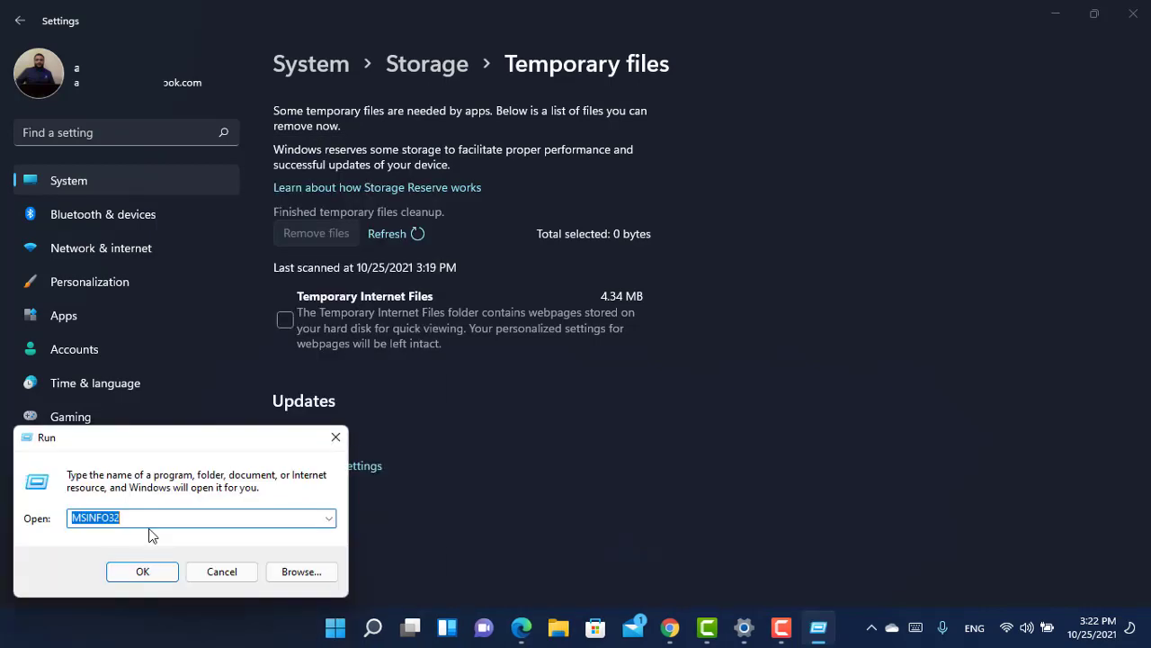
type("temp")
left_click(142, 571)
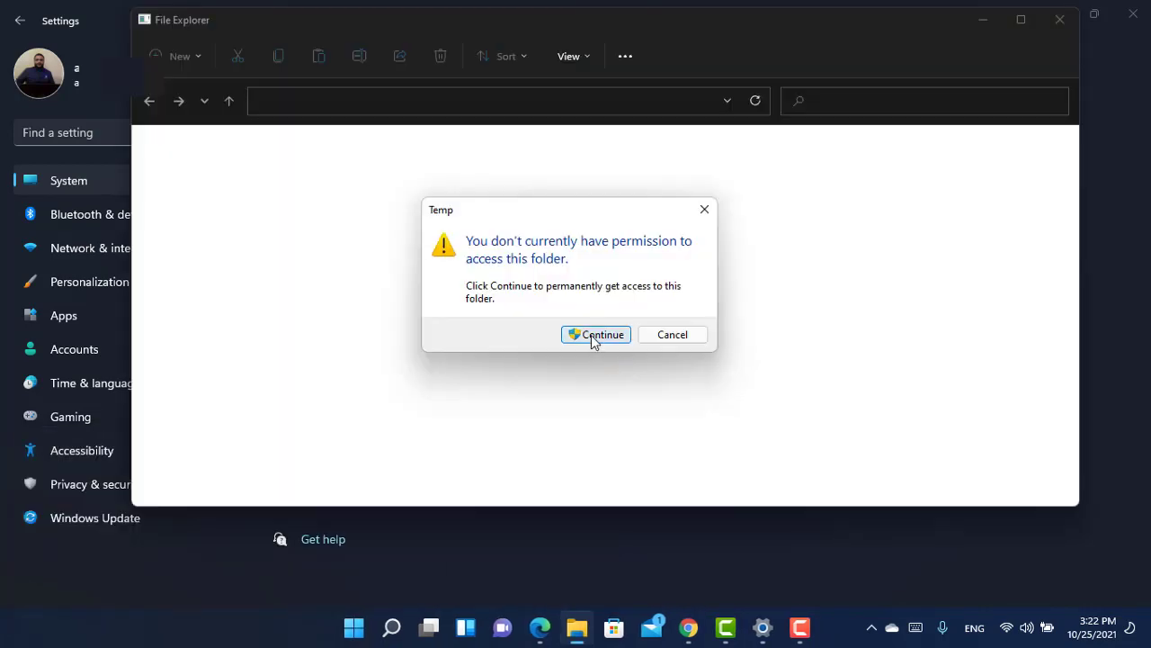
left_click(594, 339)
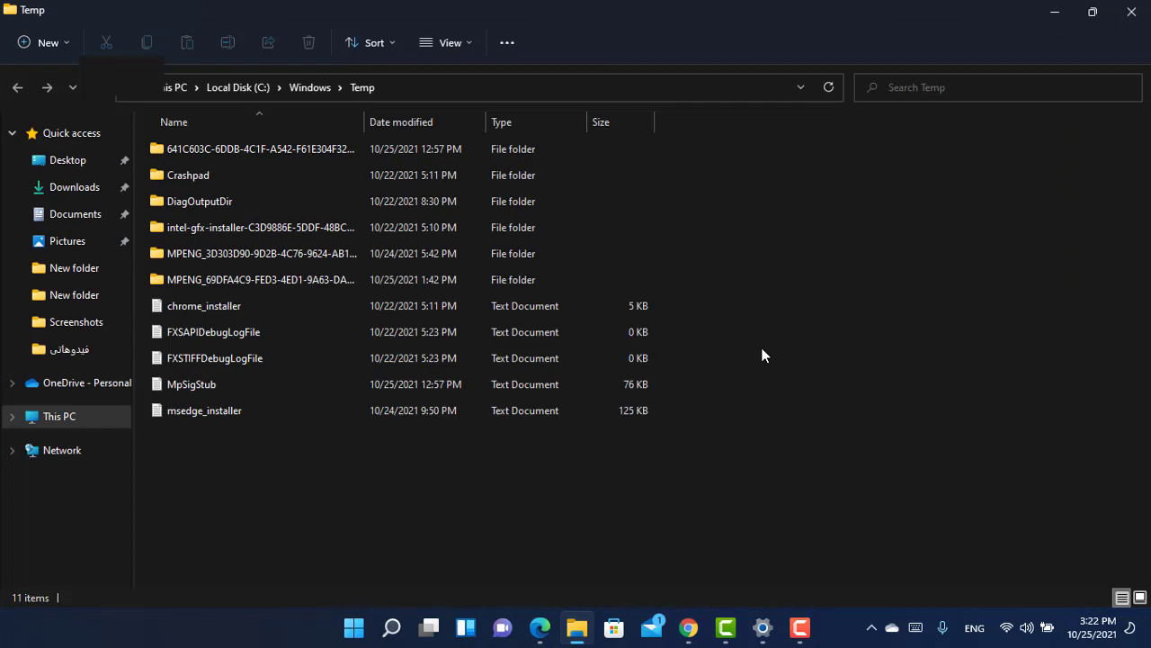
key("ctrl+a")
key("Delete")
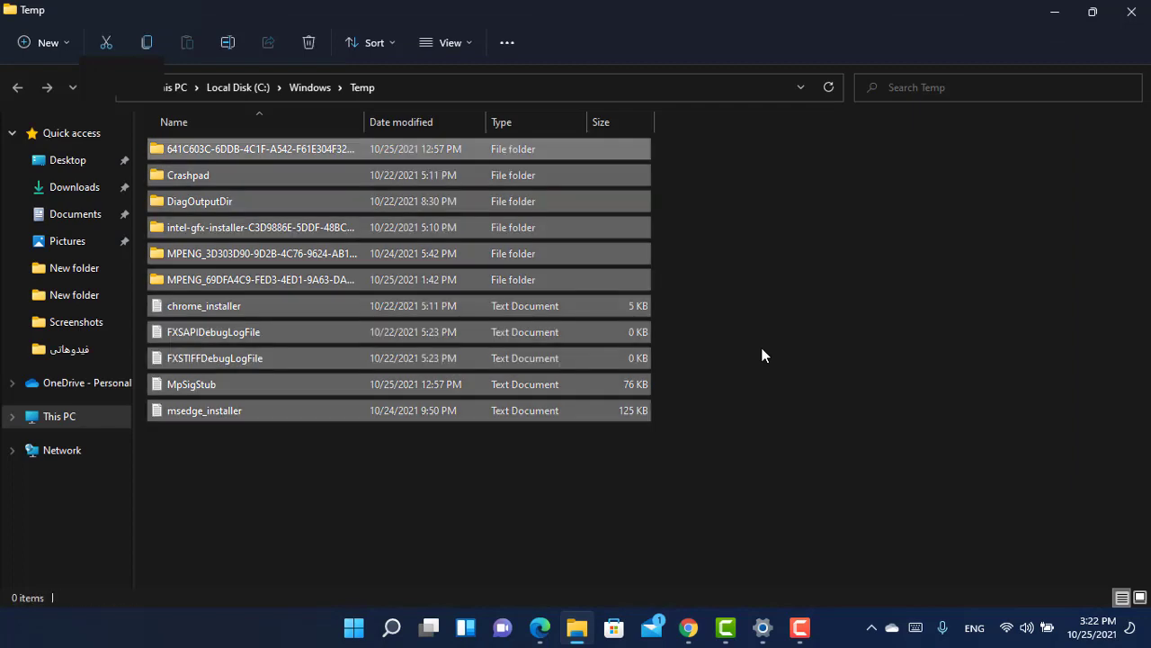
left_click(1132, 10)
Open the user's %temp% folder from the Run dialog
right_click(353, 632)
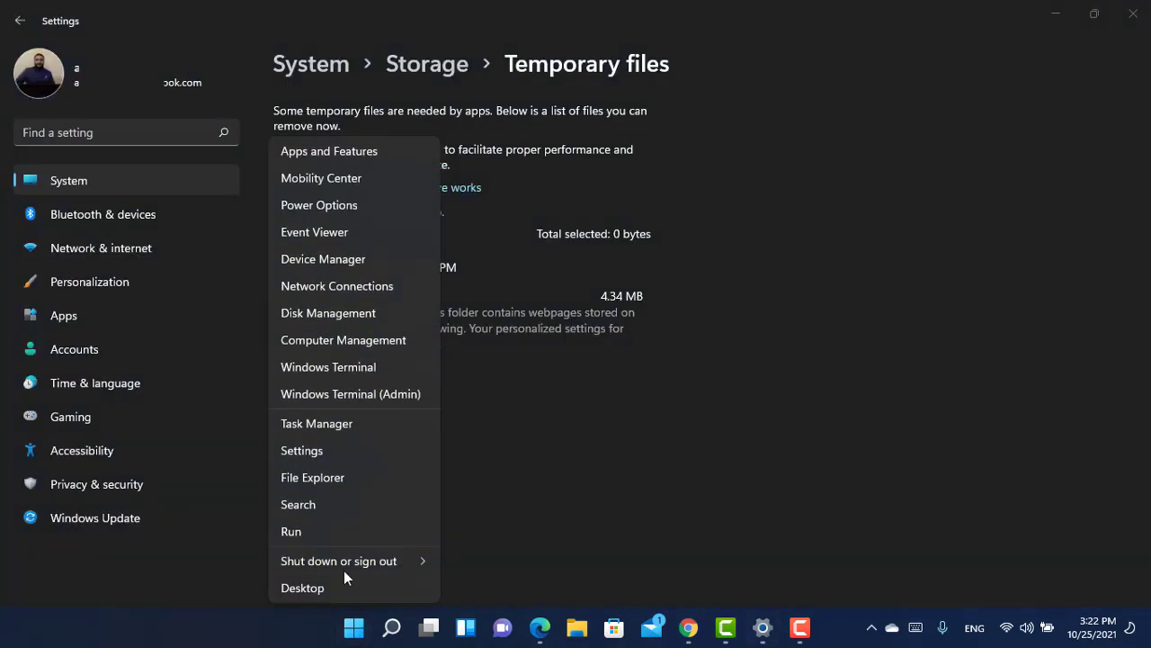
left_click(331, 538)
key("BackSpace")
type("temp")
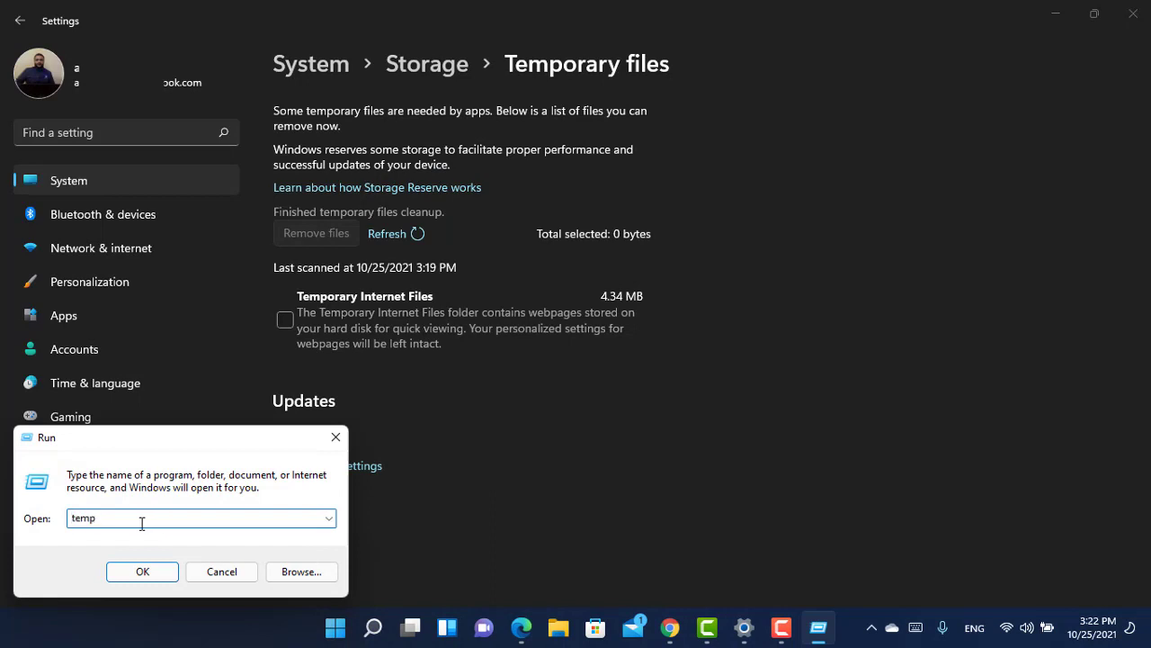
type("%")
key("Home")
type("%")
left_click(149, 577)
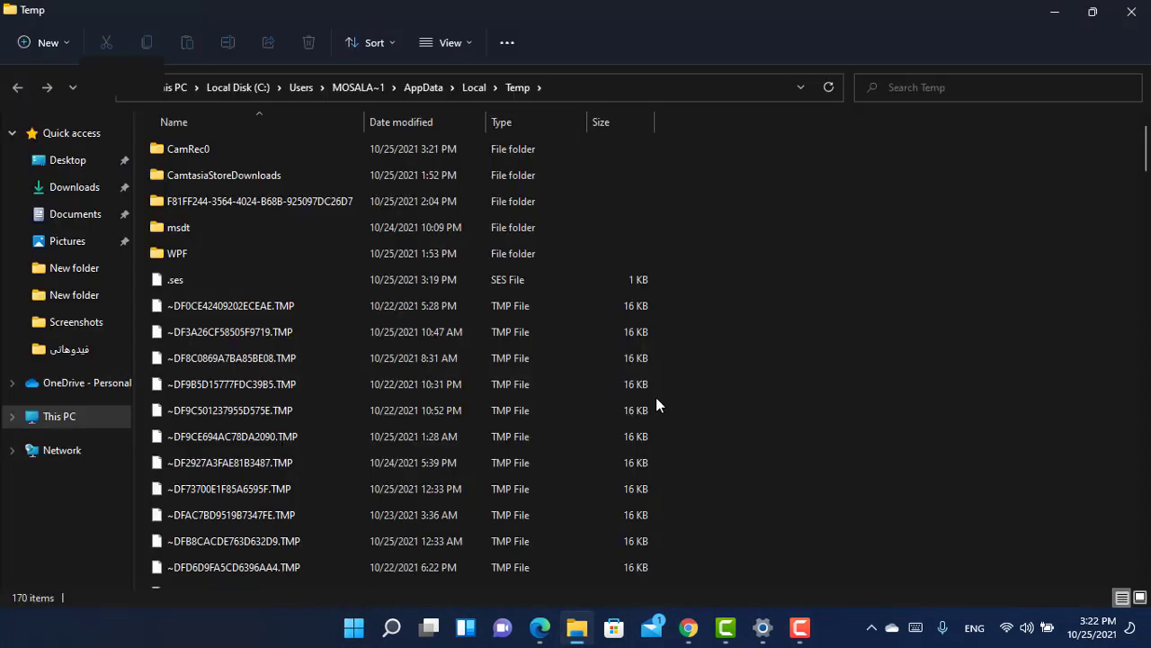
Delete all items in %temp%, skipping every folder and file still in use
key("ctrl+a")
key("Delete")
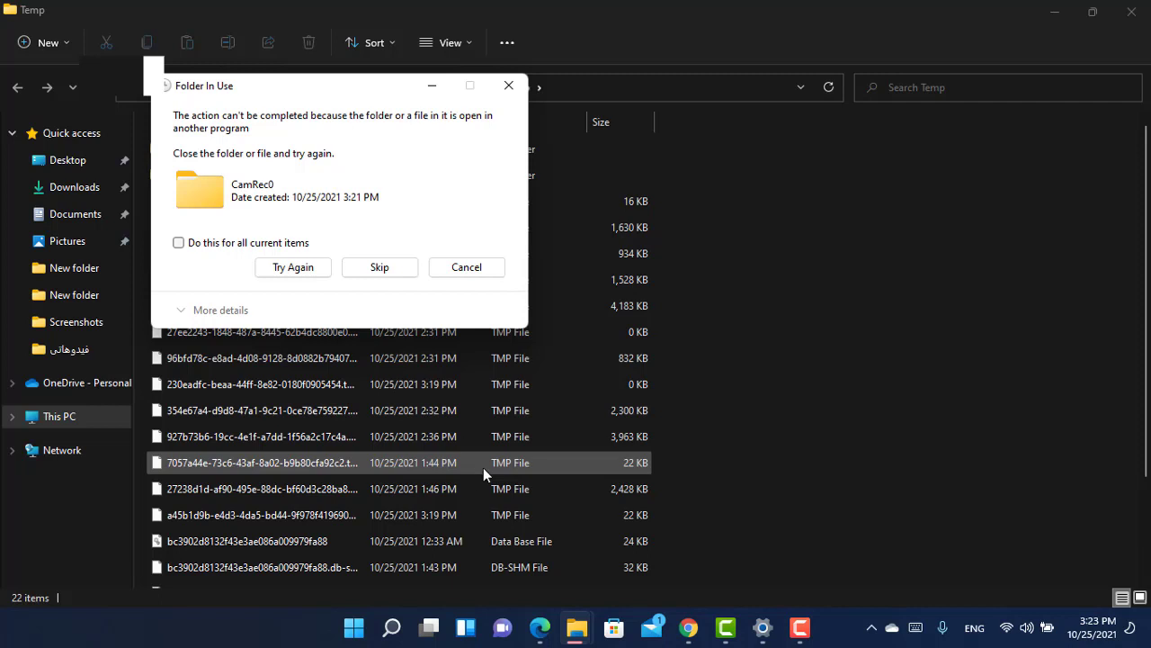
left_click(180, 242)
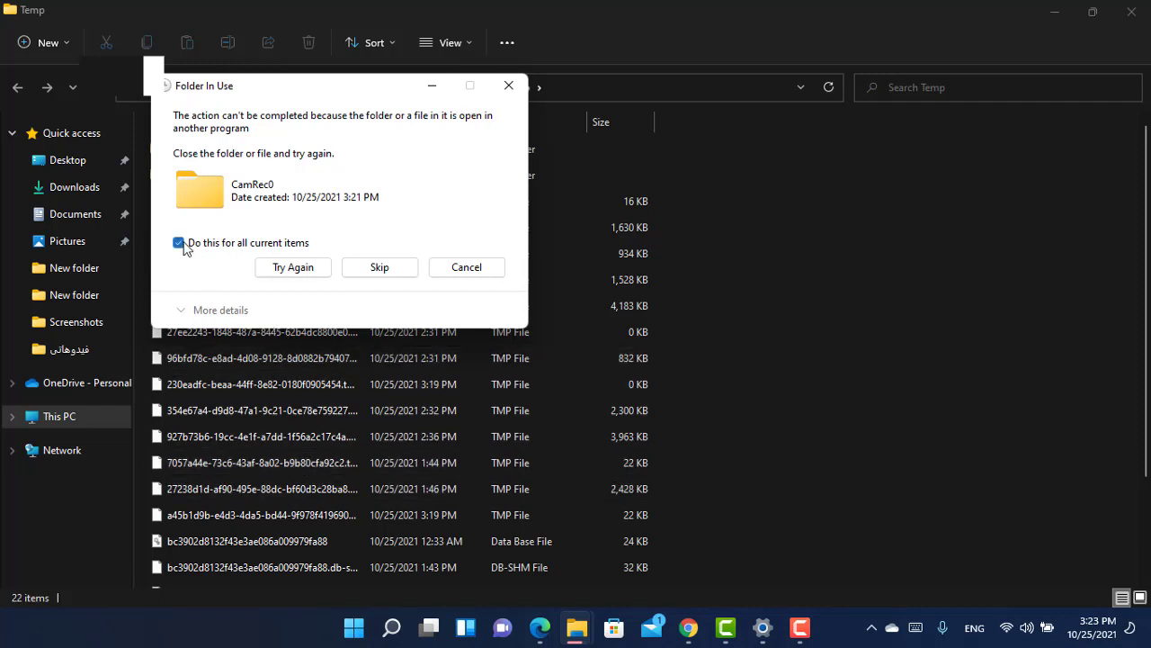
left_click(285, 278)
left_click(376, 274)
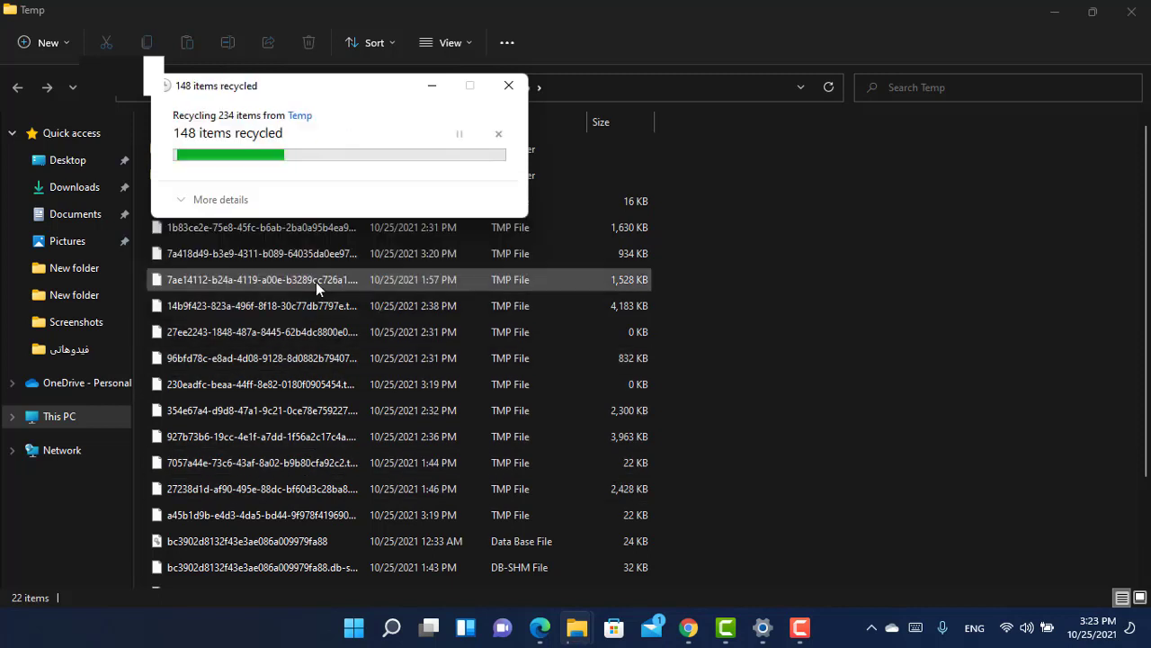
left_click(205, 248)
left_click(382, 269)
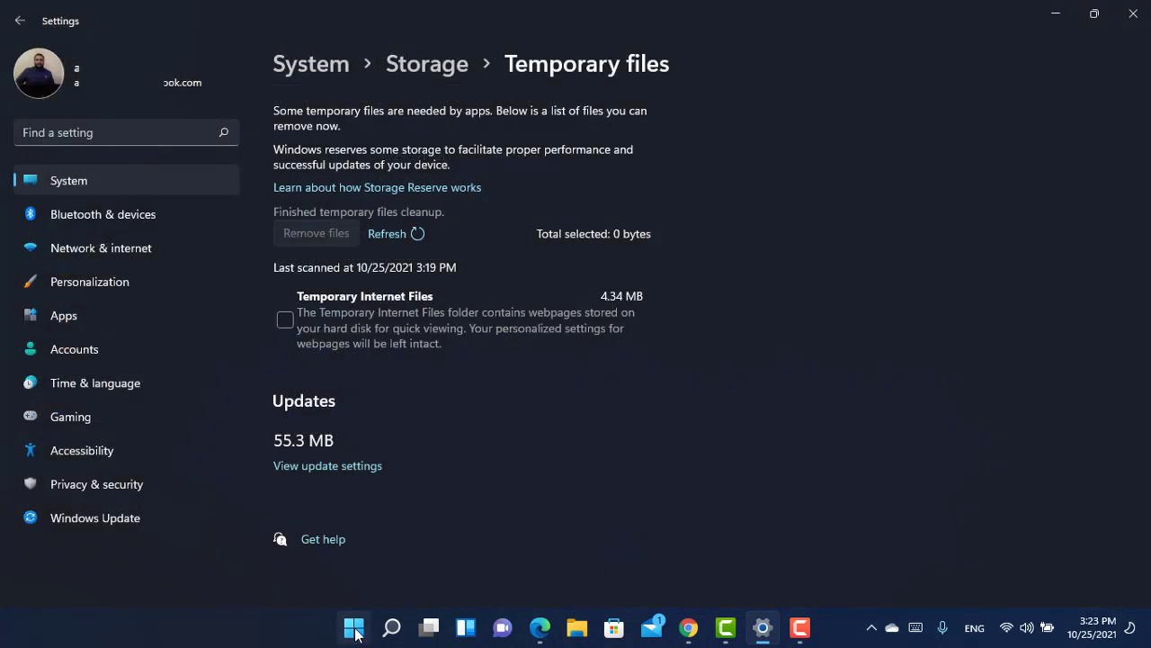
Open Prefetch via Run 'prefetch', delete all 301 items skipping in-use files, and close it
right_click(353, 630)
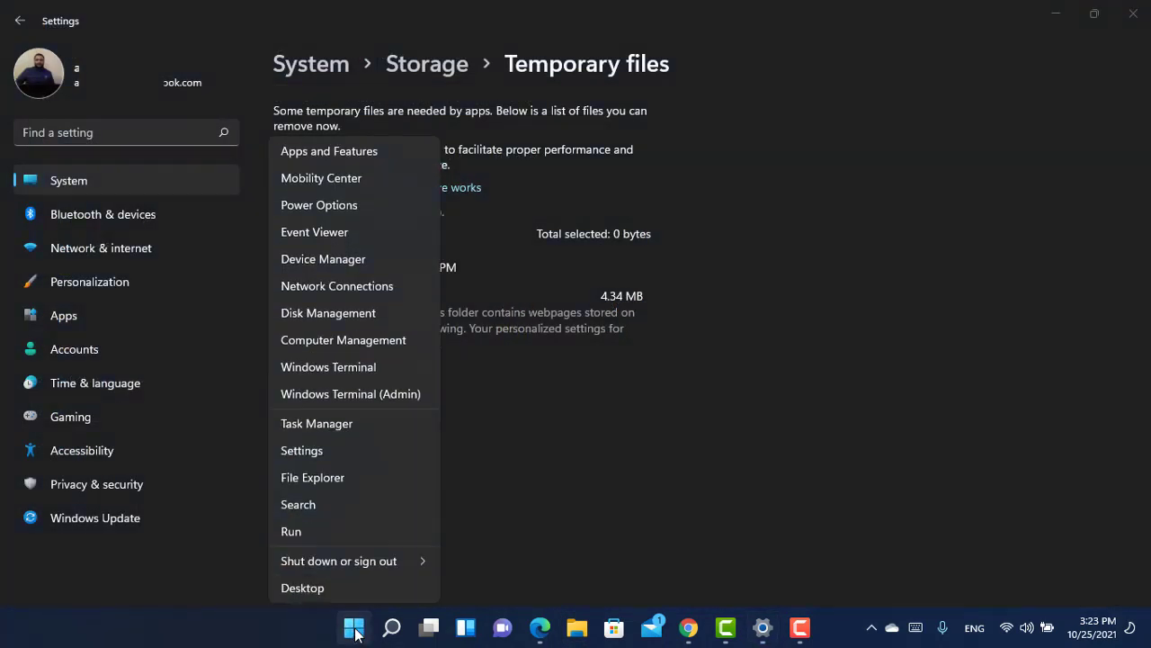
left_click(326, 531)
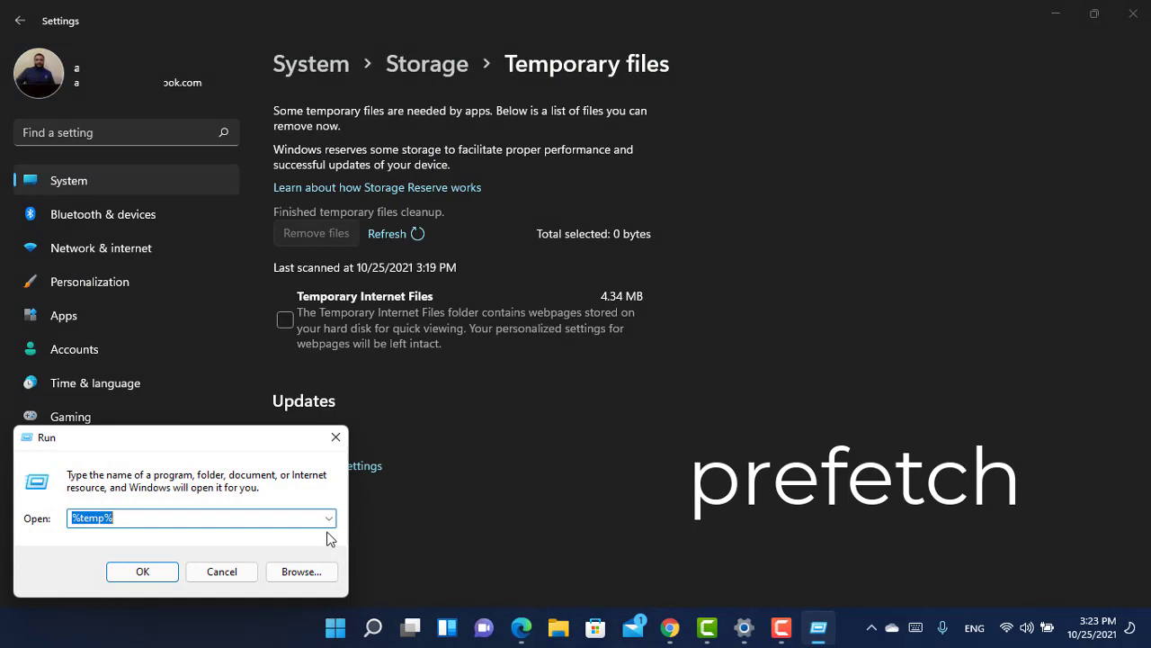
type("prefetch")
left_click(162, 570)
left_click(593, 333)
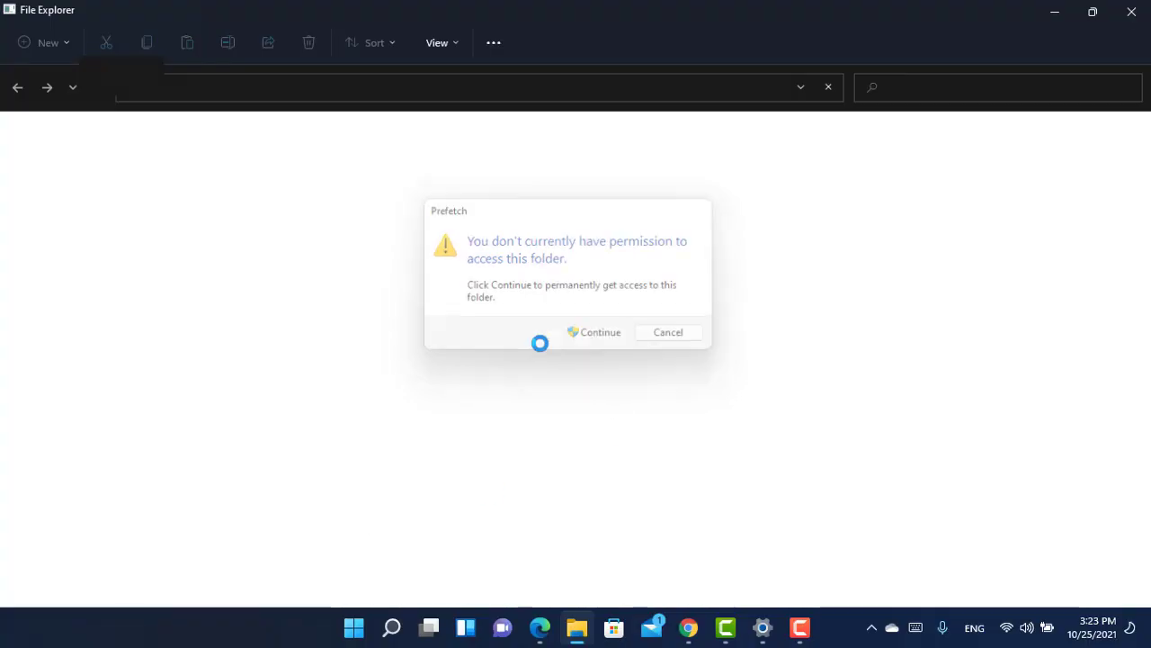
key("ctrl+a")
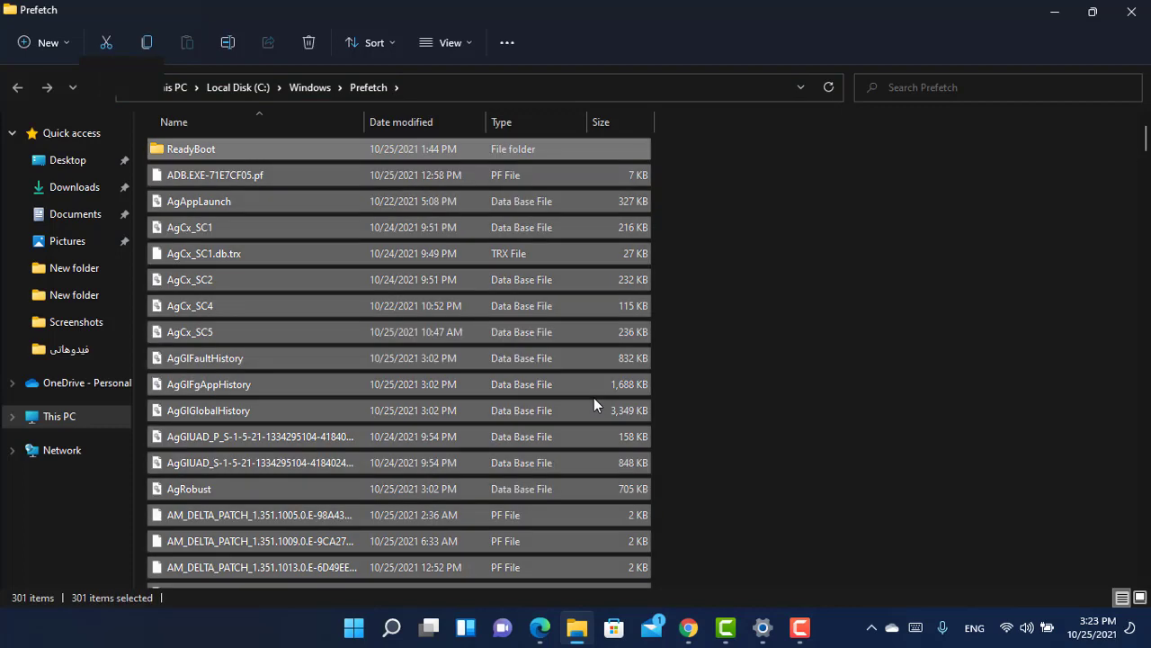
key("Delete")
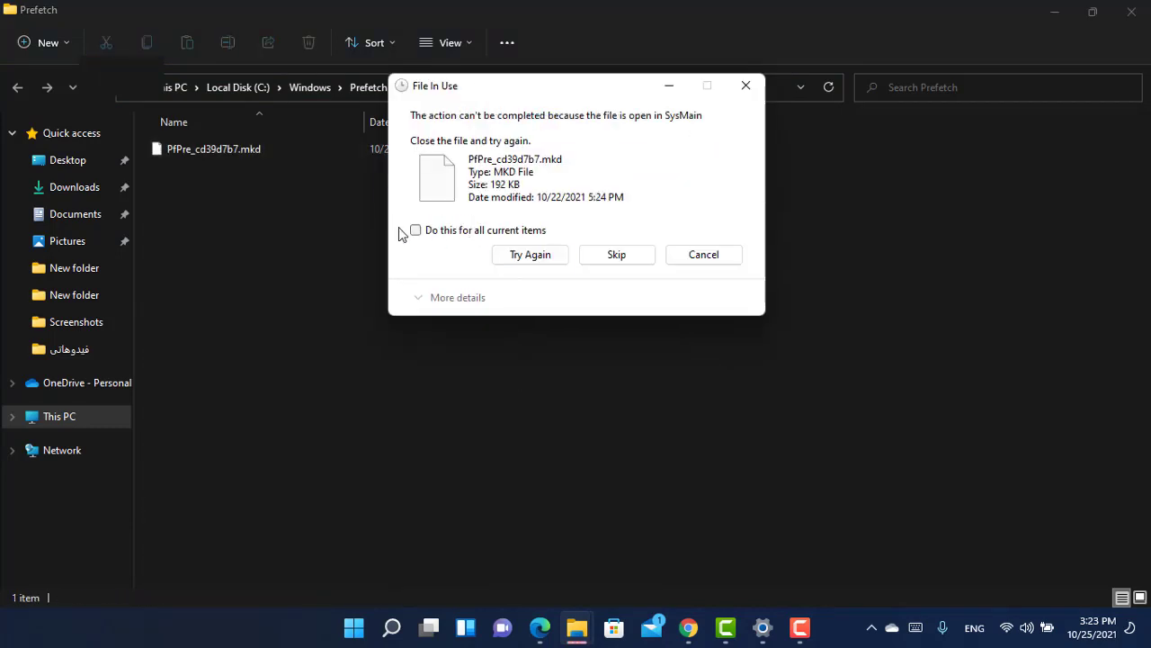
left_click_drag(522, 93, 412, 132)
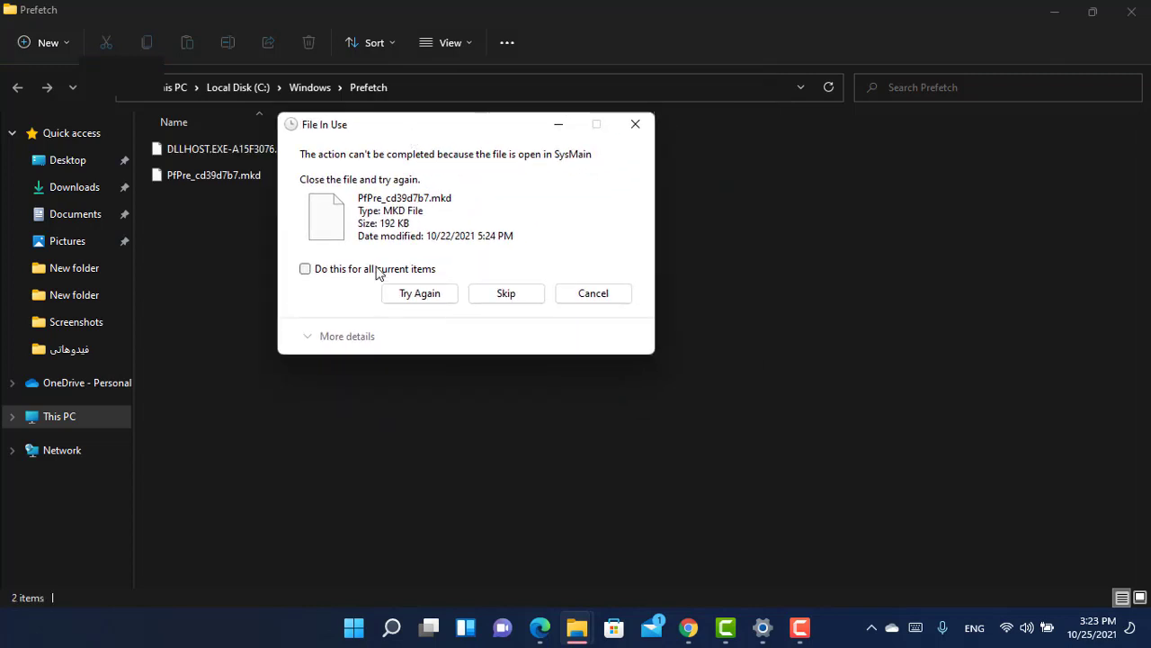
left_click(305, 269)
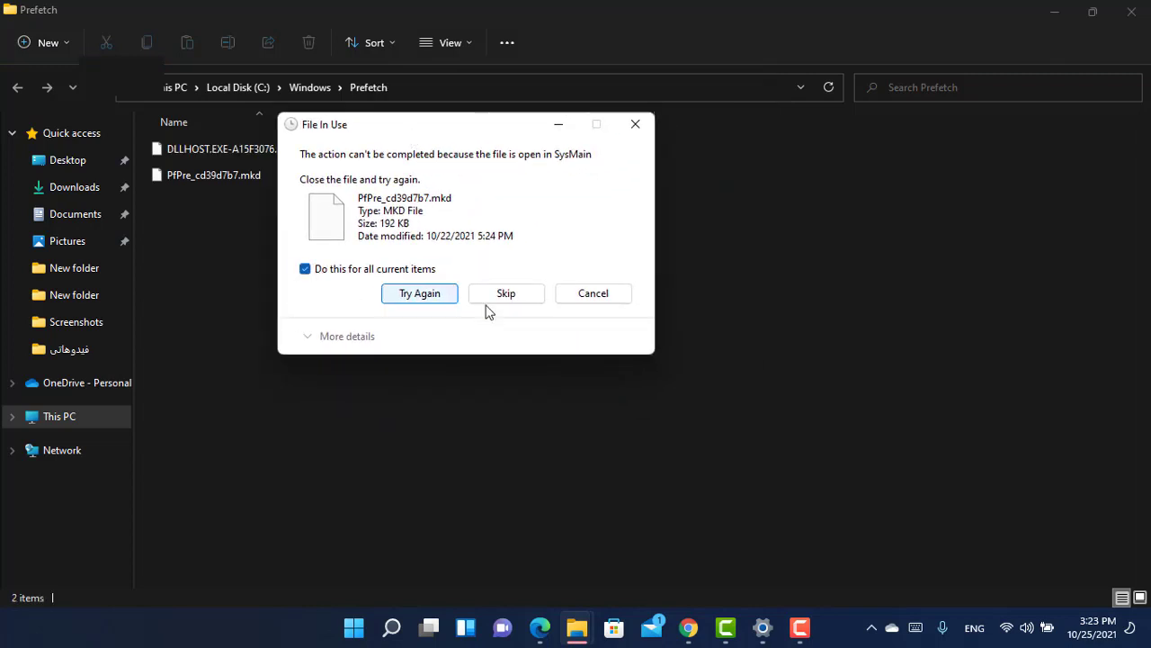
left_click(498, 295)
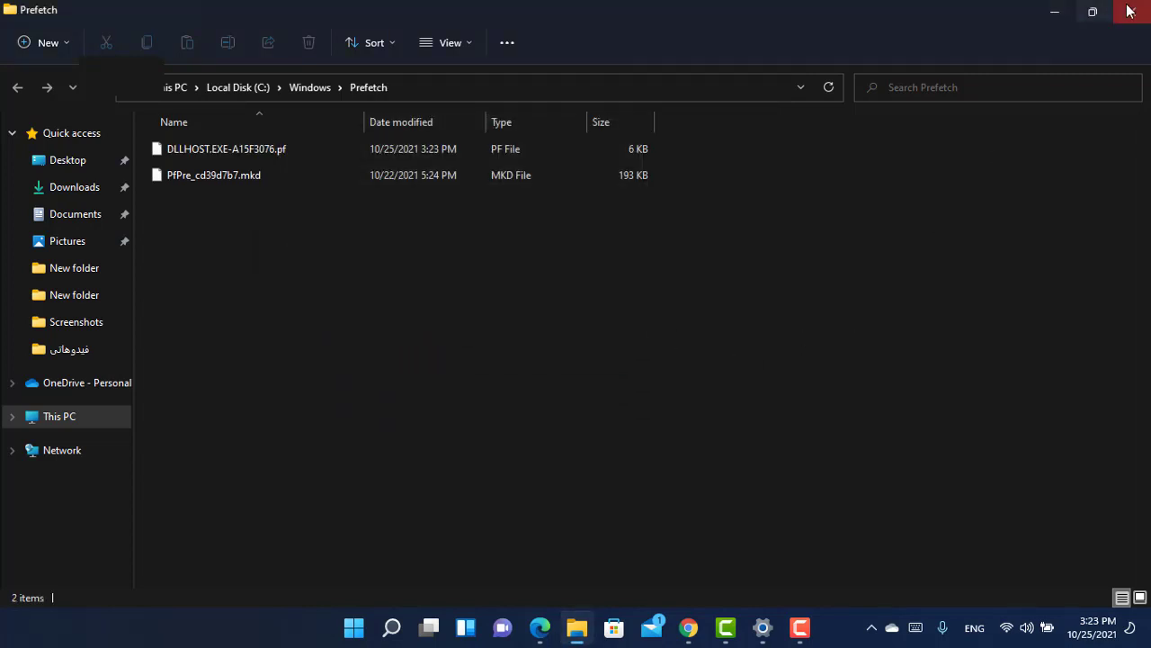
left_click(1132, 11)
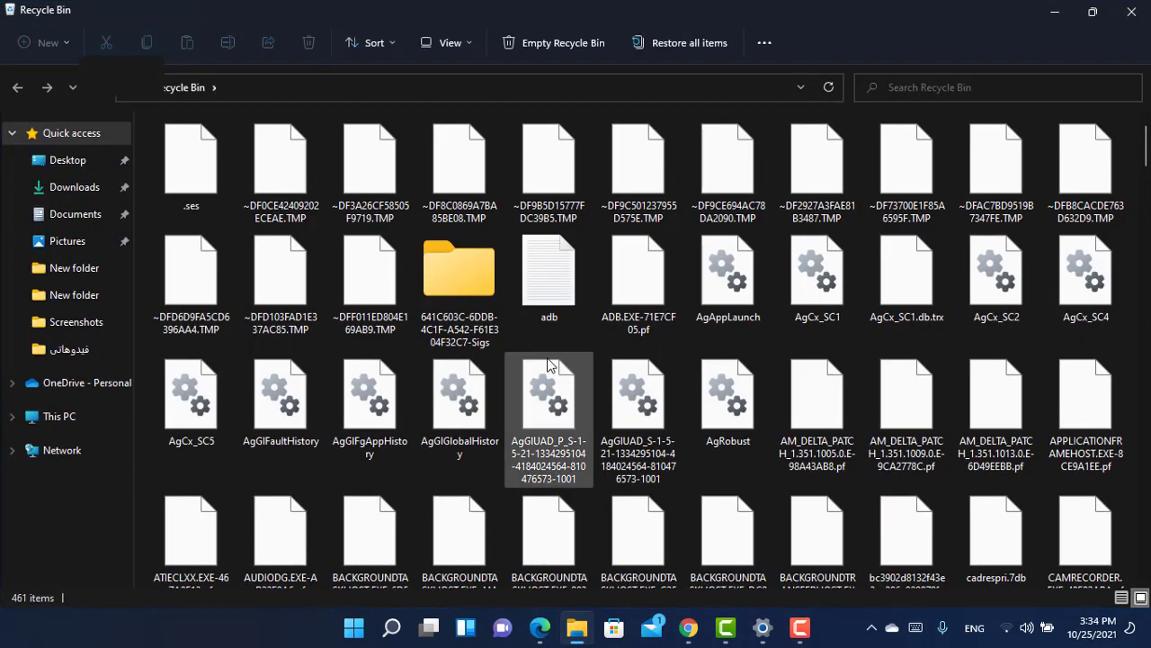
Permanently delete all 461 Recycle Bin items, refresh to confirm it's empty, and close it
key("ctrl+a")
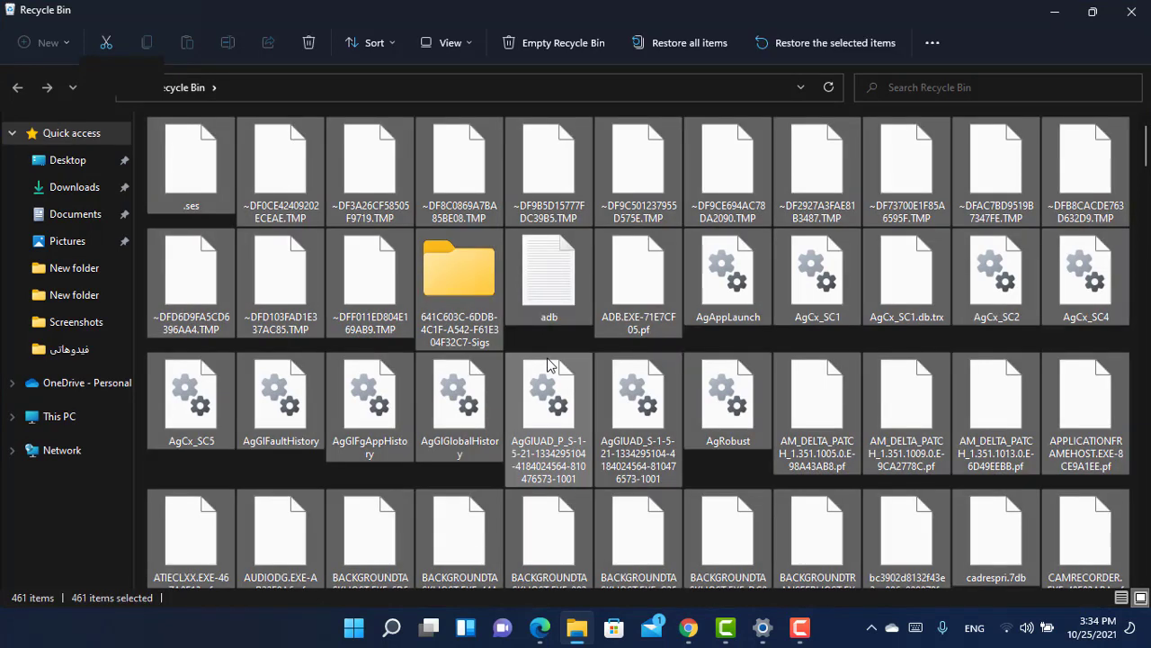
key("Delete")
key("Return")
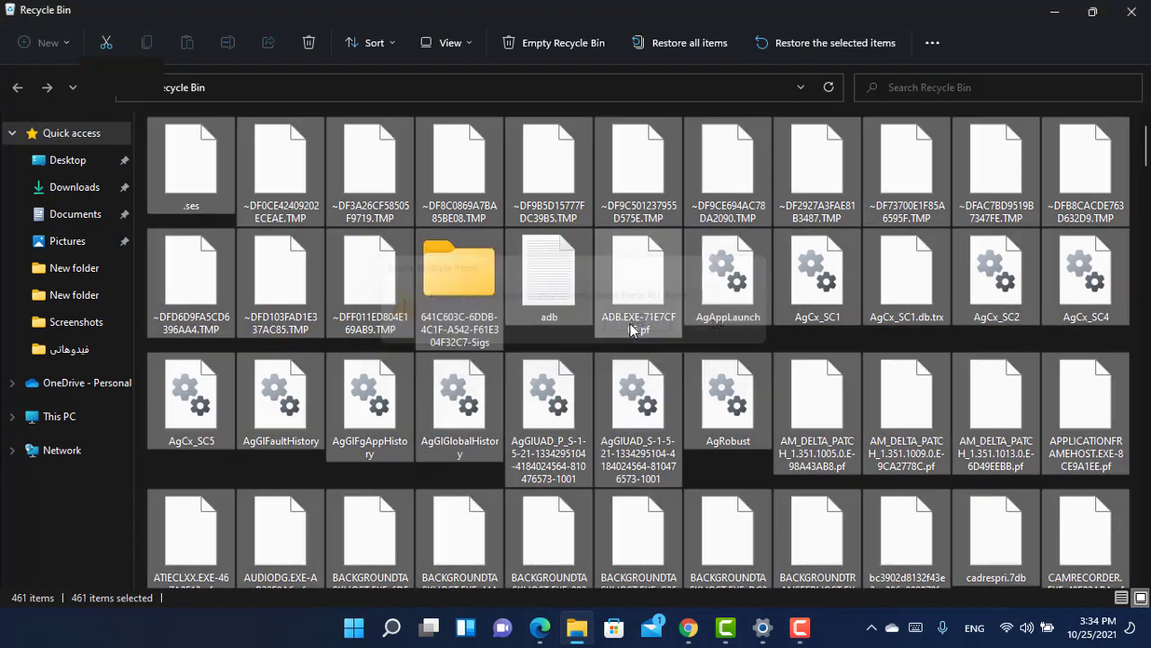
right_click(739, 347)
left_click(833, 508)
left_click(850, 430)
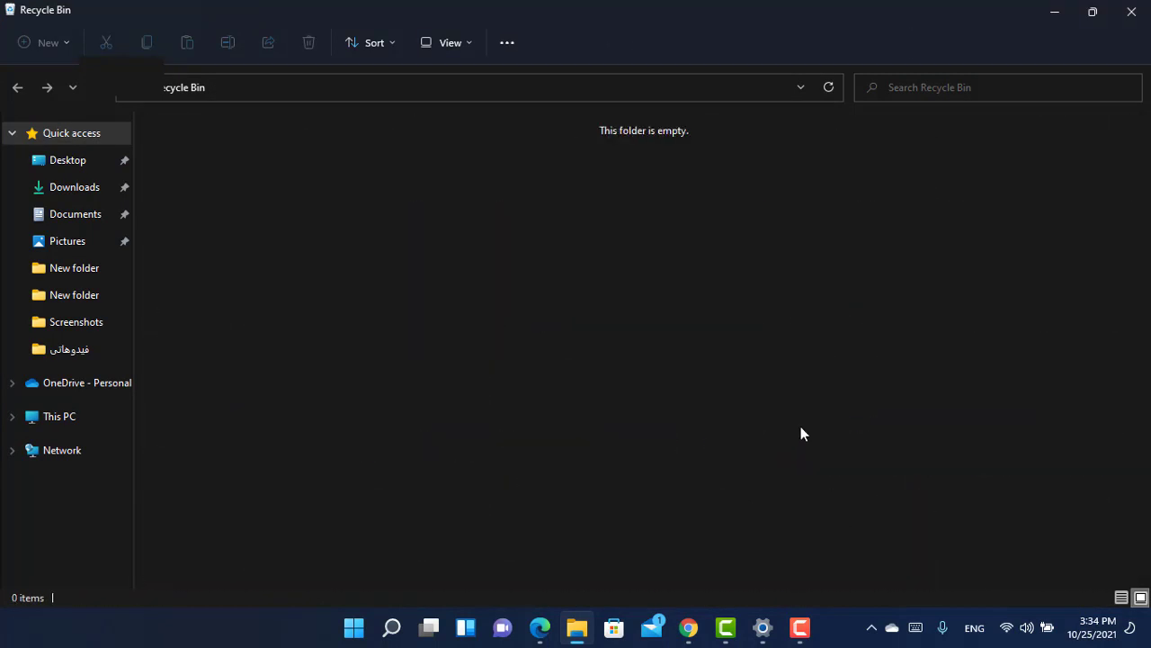
left_click(1130, 11)
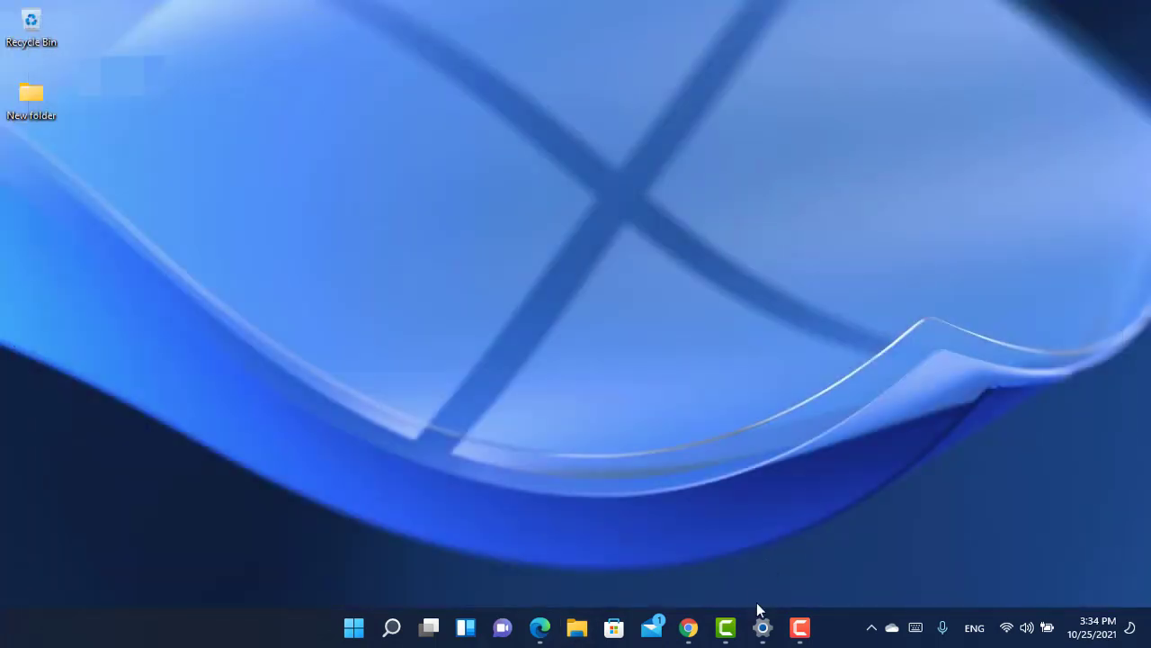